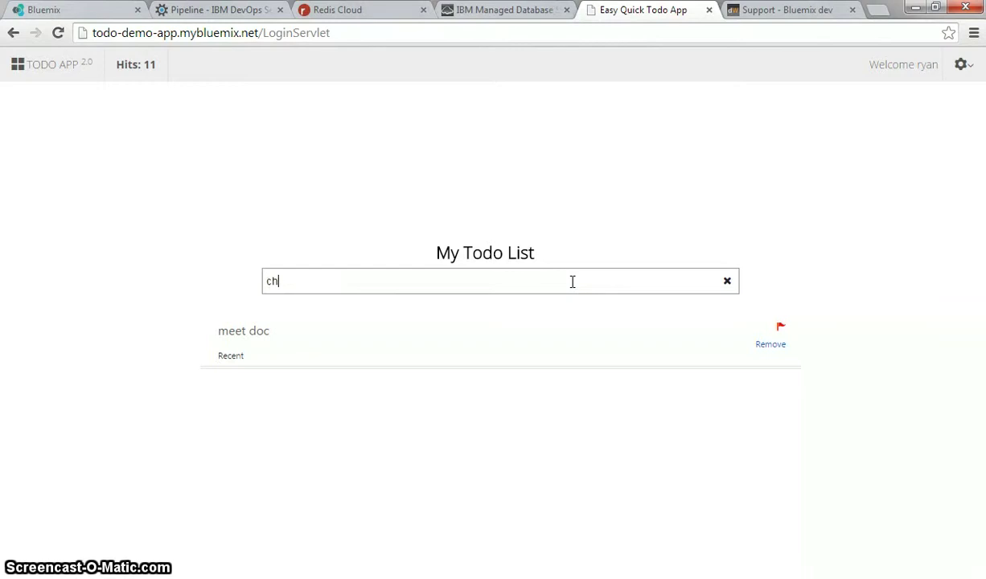
Finish entering "chill out" and add it to the My Todo List.
type("t")
key("Return")
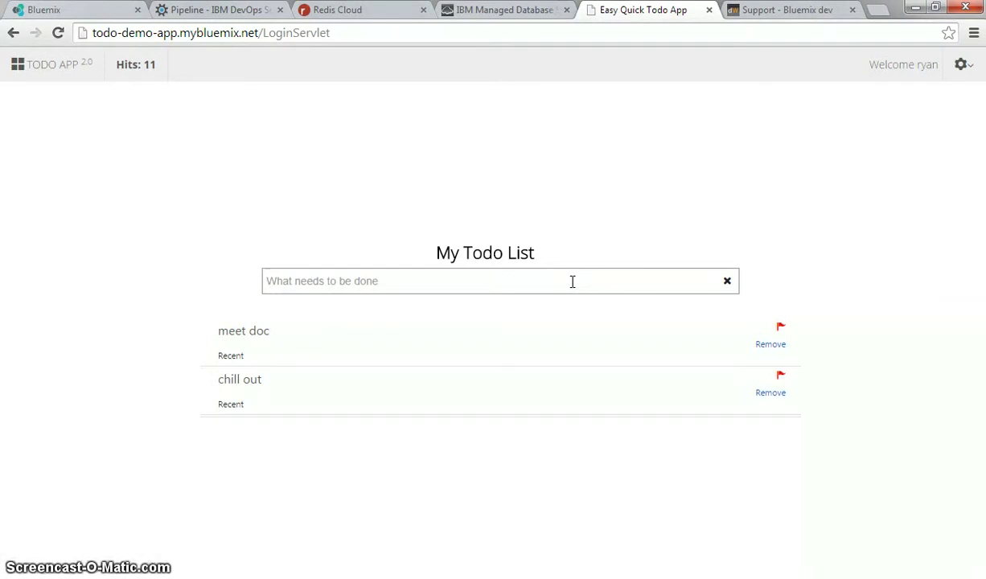
left_click(801, 213)
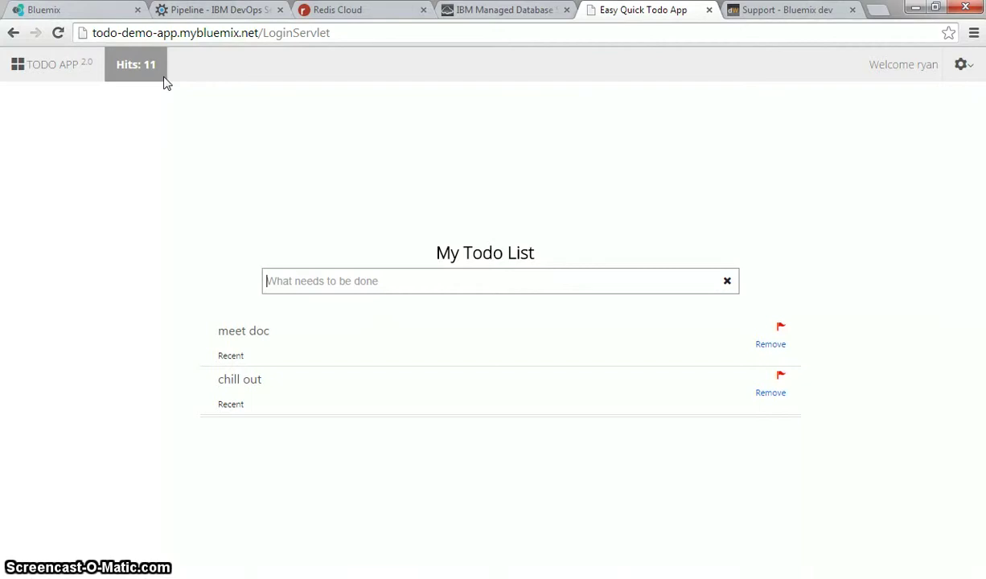
Log out of the todo app from its account settings.
left_click(967, 58)
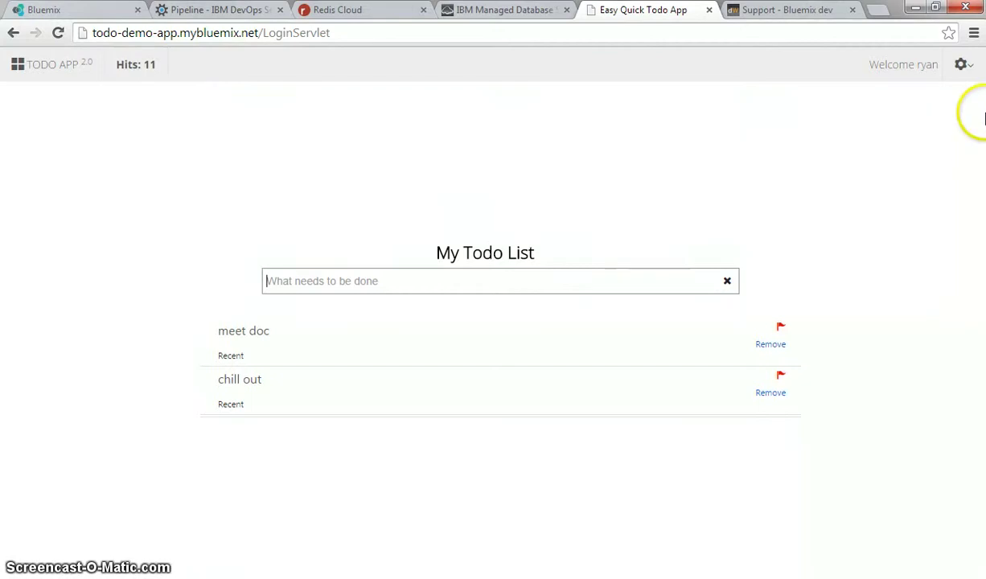
left_click(973, 71)
left_click(932, 109)
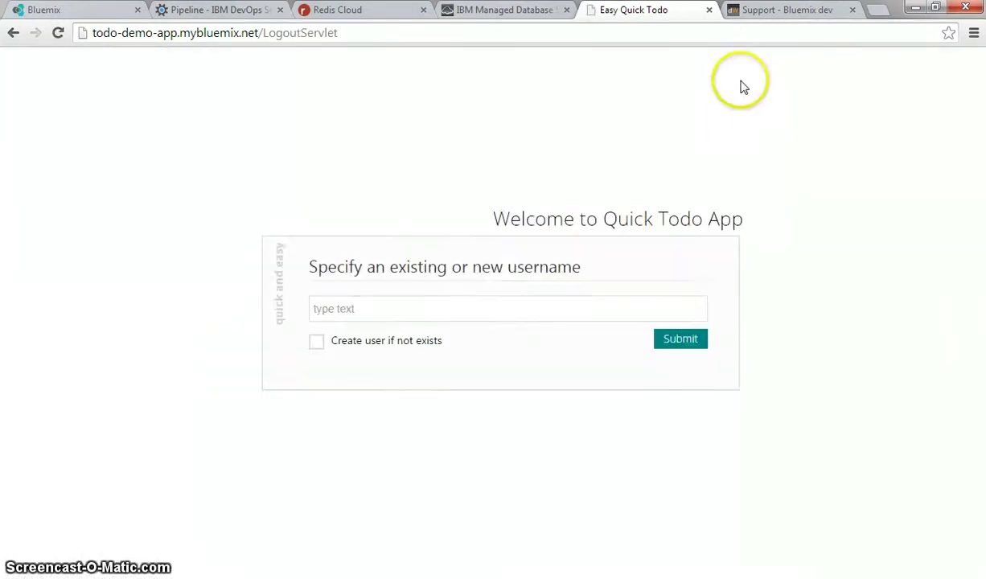
Switch to the Bluemix page, return to the dashboard and view the todo-demo-app overview with its bound services.
left_click(100, 13)
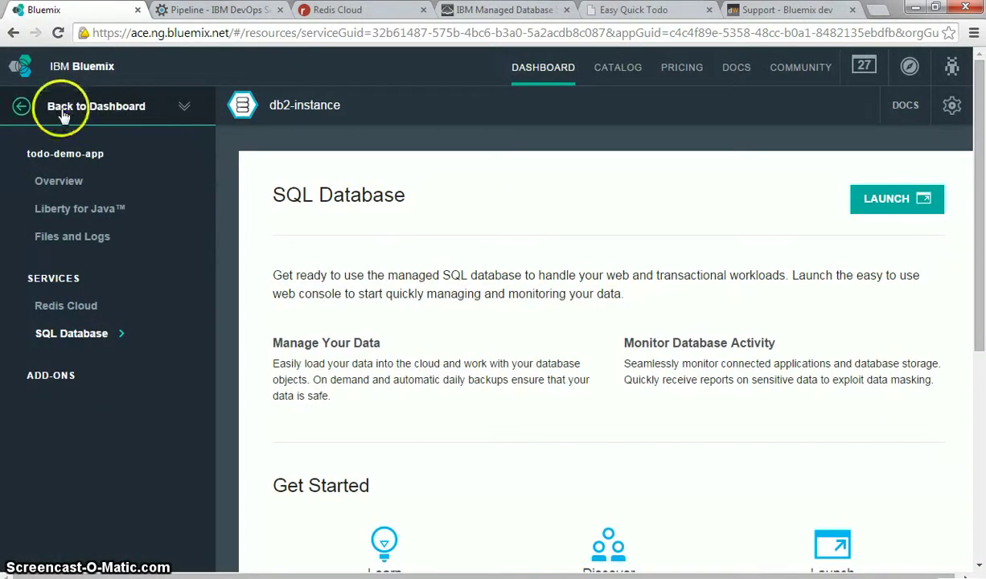
left_click(18, 105)
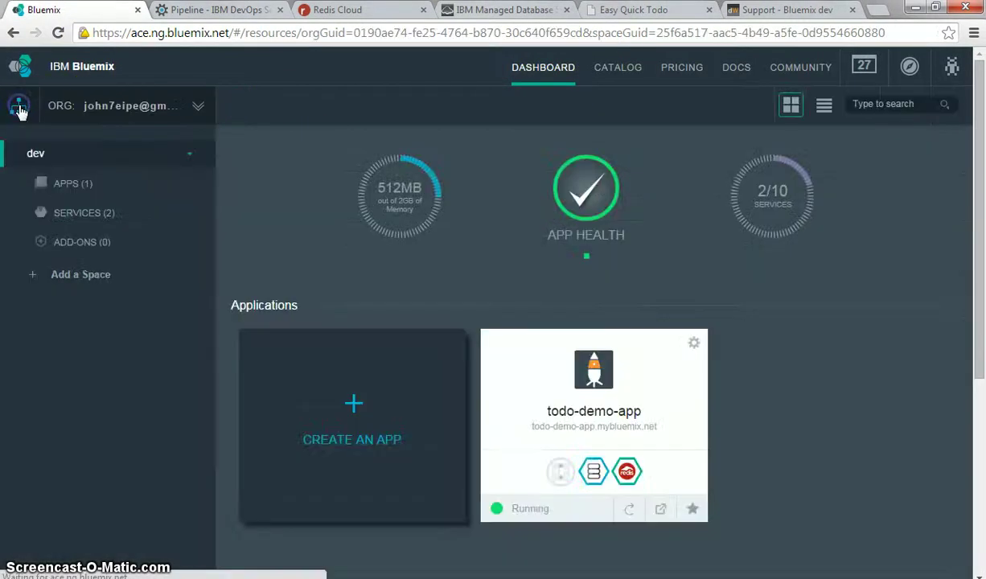
left_click(676, 394)
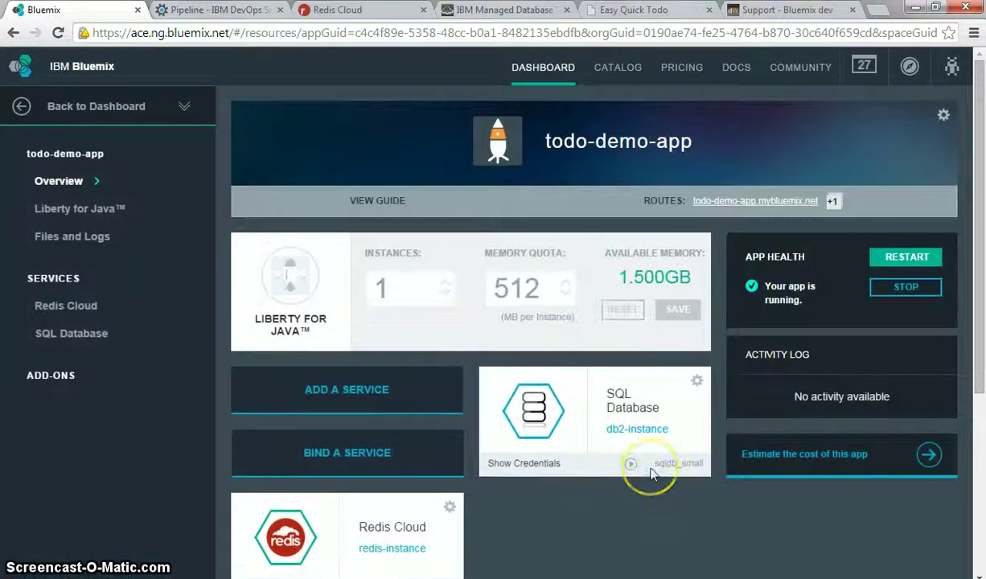
scroll(650, 470, "down", 1)
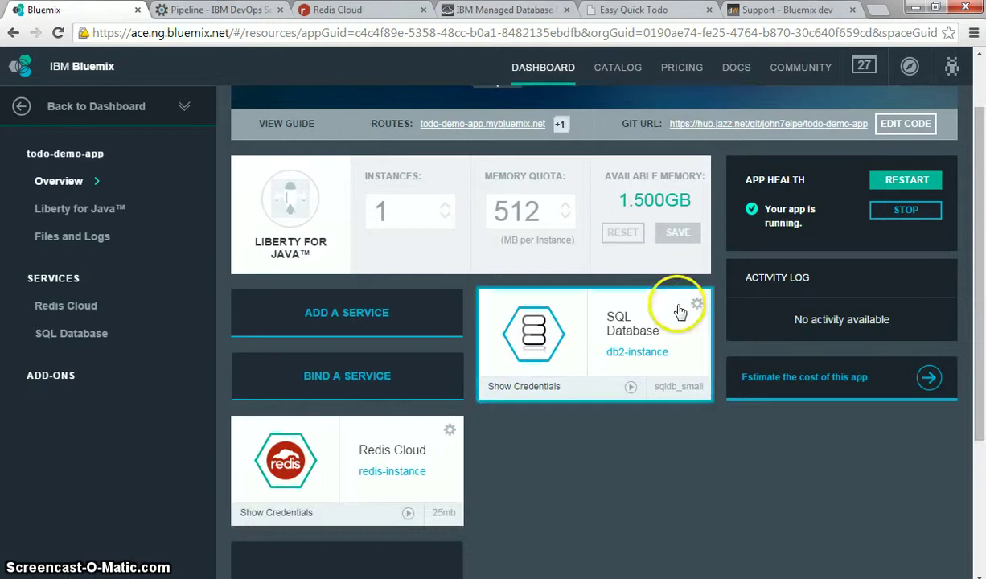
View the db2-instance SQL Database service and its database tables in the Managed Database console.
left_click(614, 333)
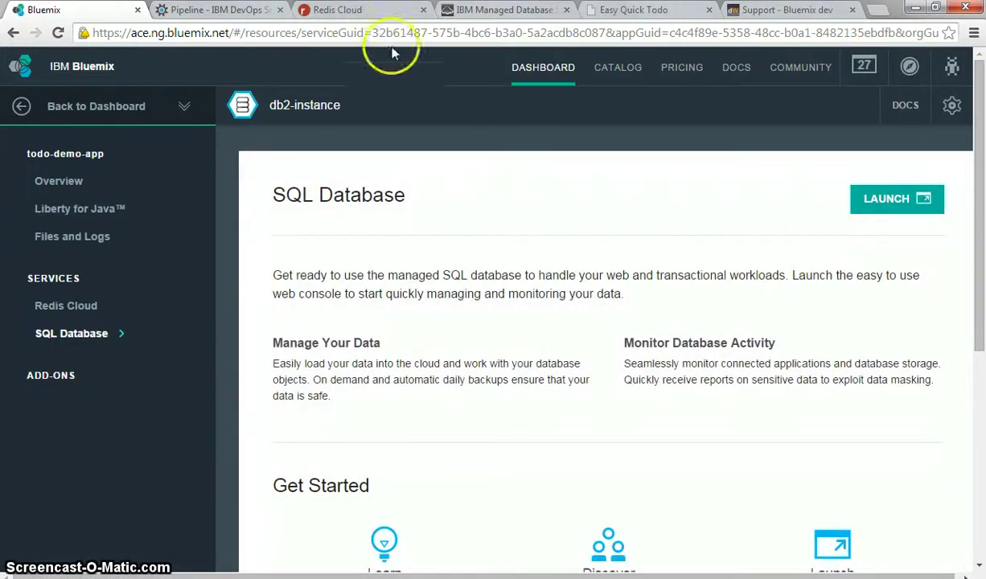
left_click(474, 10)
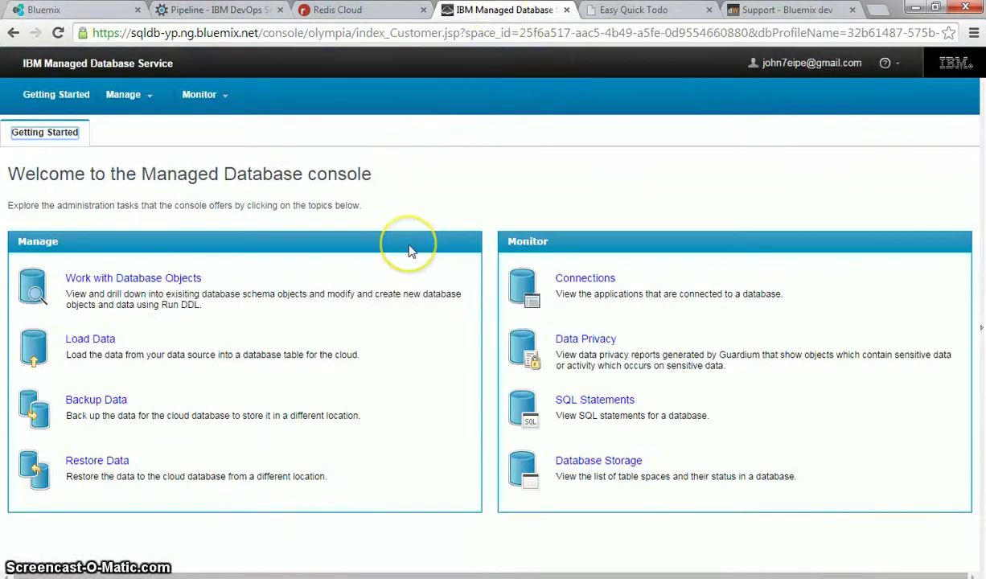
left_click(103, 279)
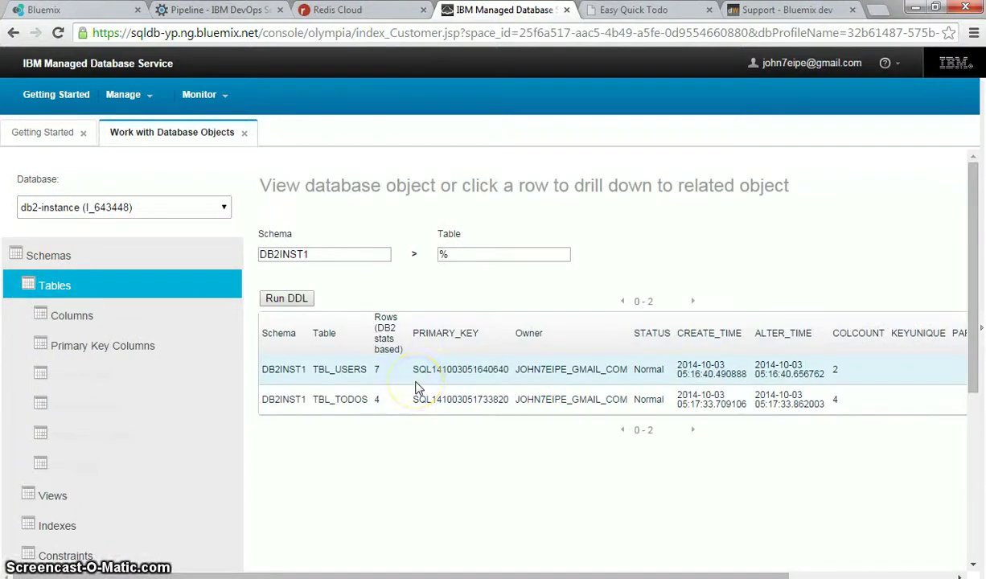
Open the redis-instance service from the Bluemix dashboard and view its database in the Redis Cloud console.
left_click(40, 10)
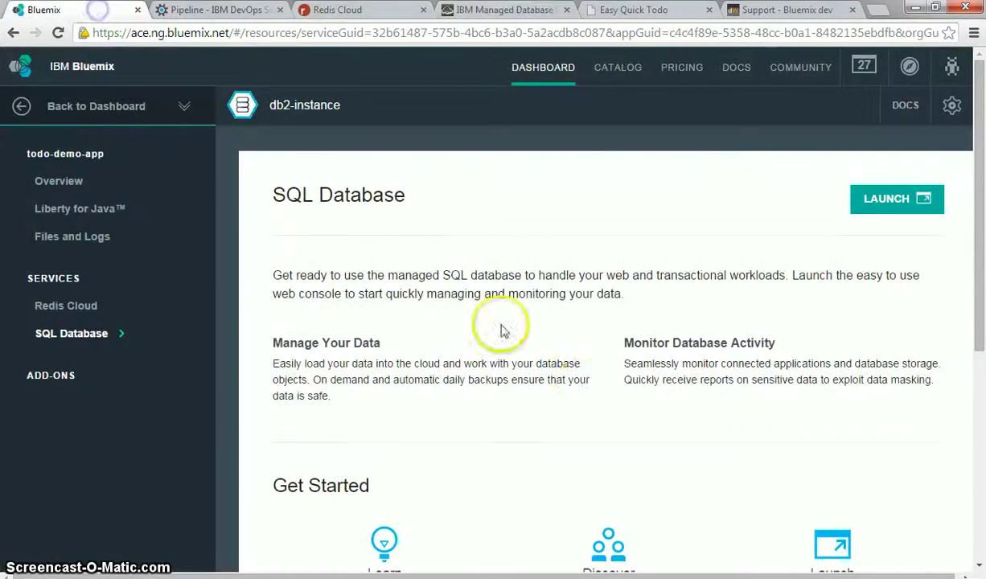
left_click(92, 106)
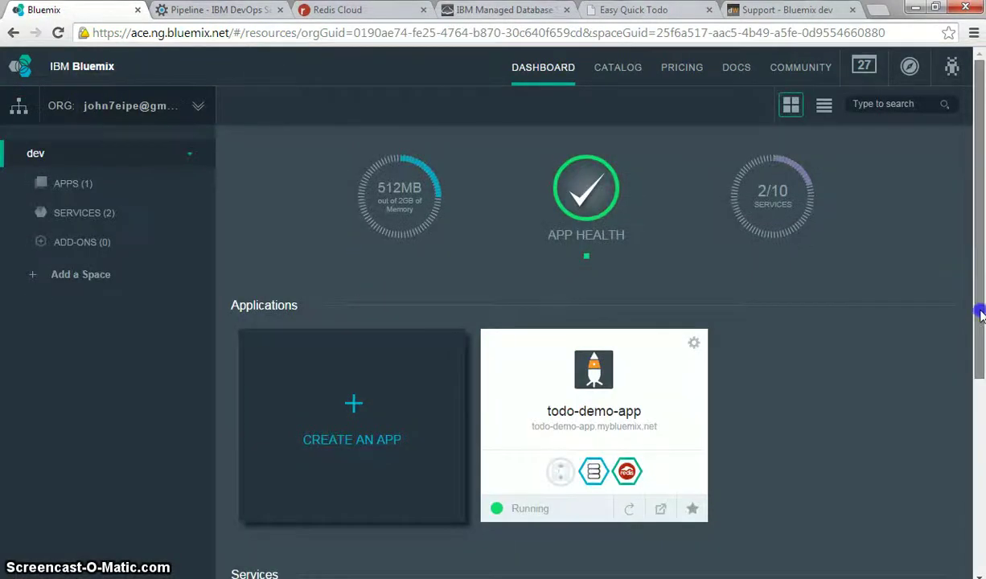
left_click_drag(979, 301, 981, 434)
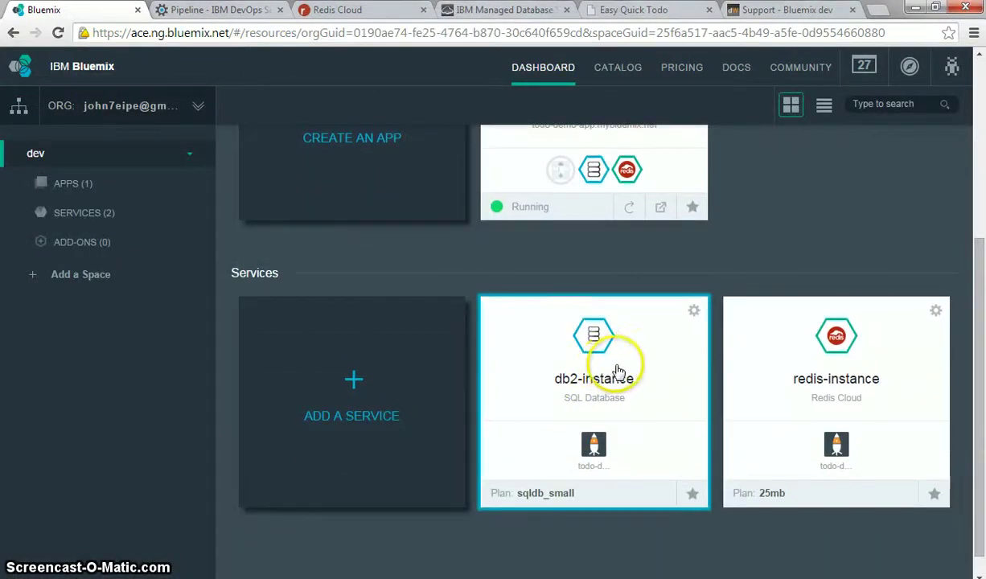
left_click(862, 381)
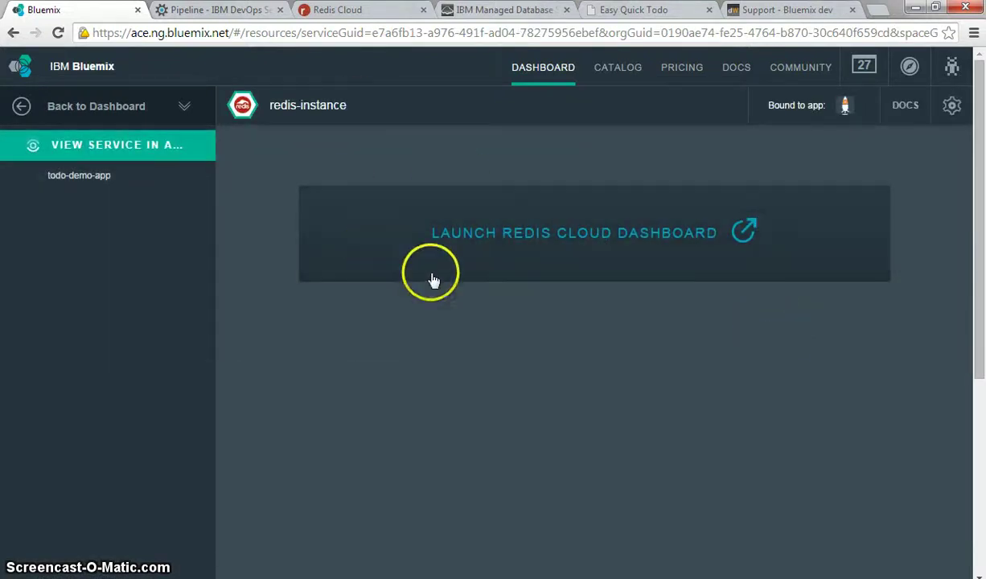
left_click(375, 12)
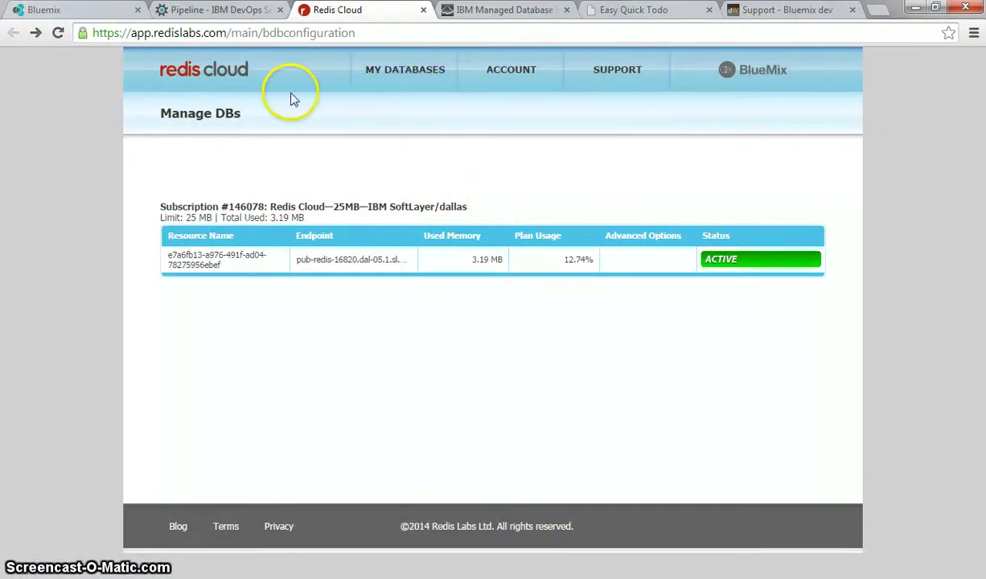
Return to the Bluemix dashboard, look over its services and reopen the todo-demo-app overview.
left_click(90, 13)
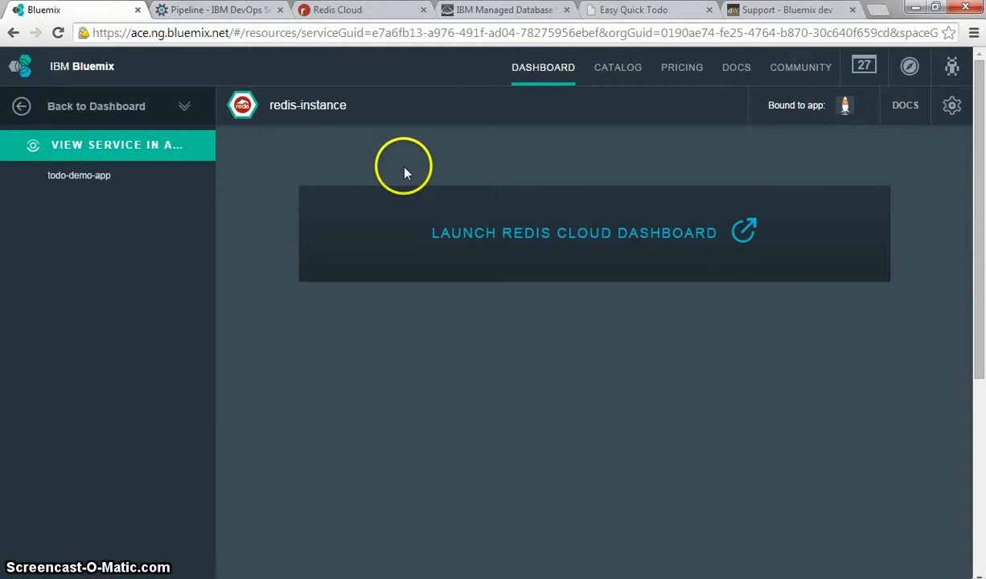
left_click(22, 107)
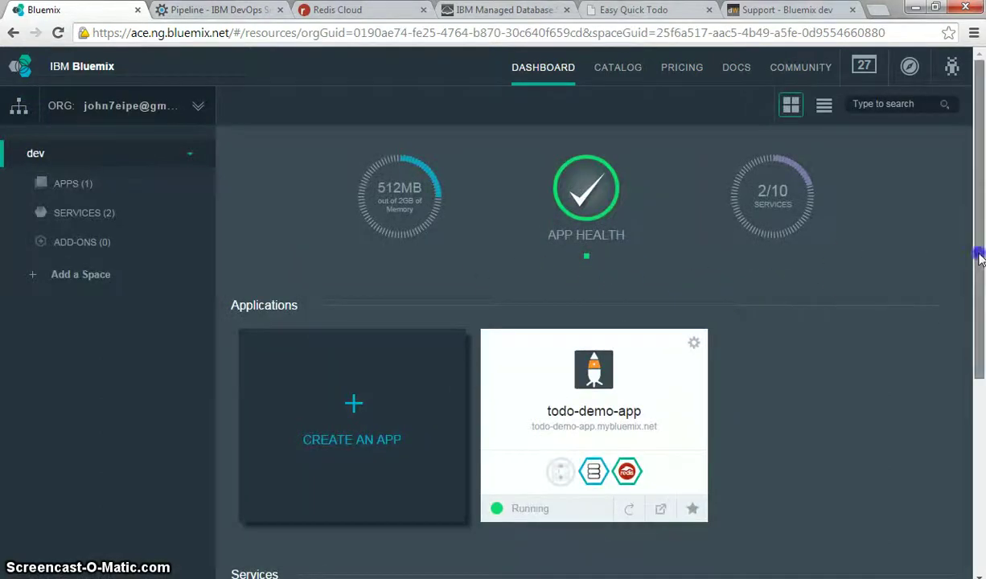
left_click_drag(981, 253, 975, 433)
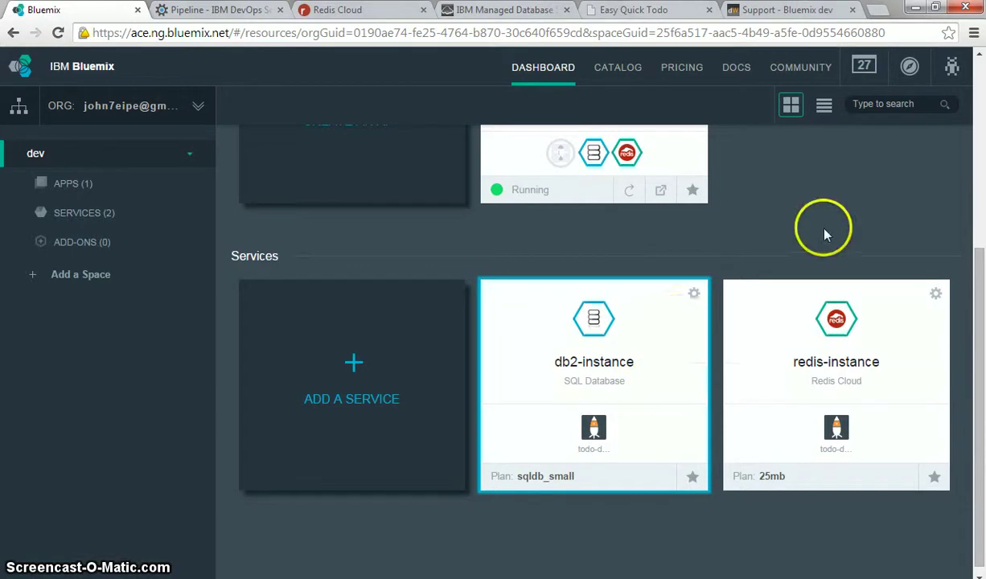
scroll(724, 266, "up", 3)
left_click(667, 291)
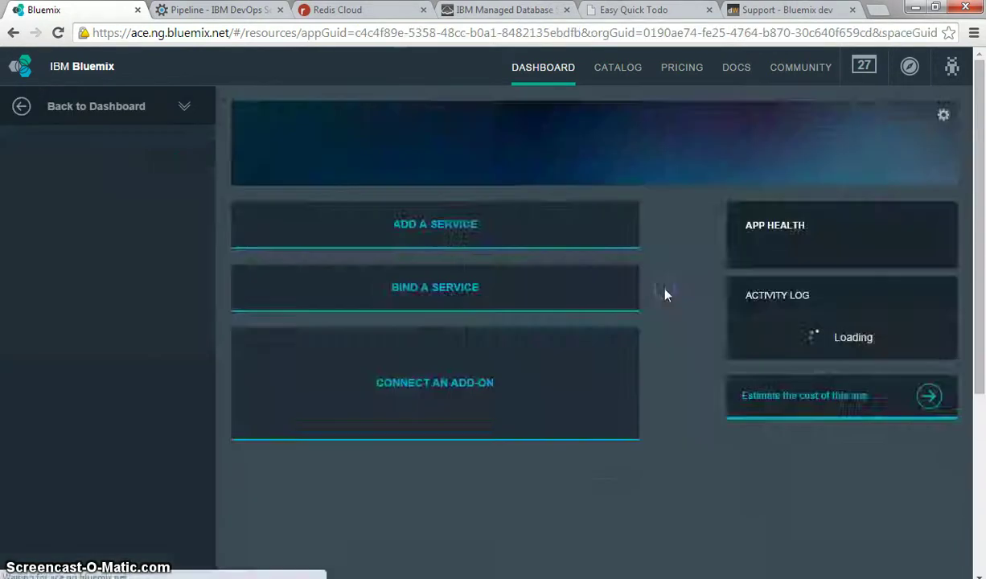
left_click(667, 290)
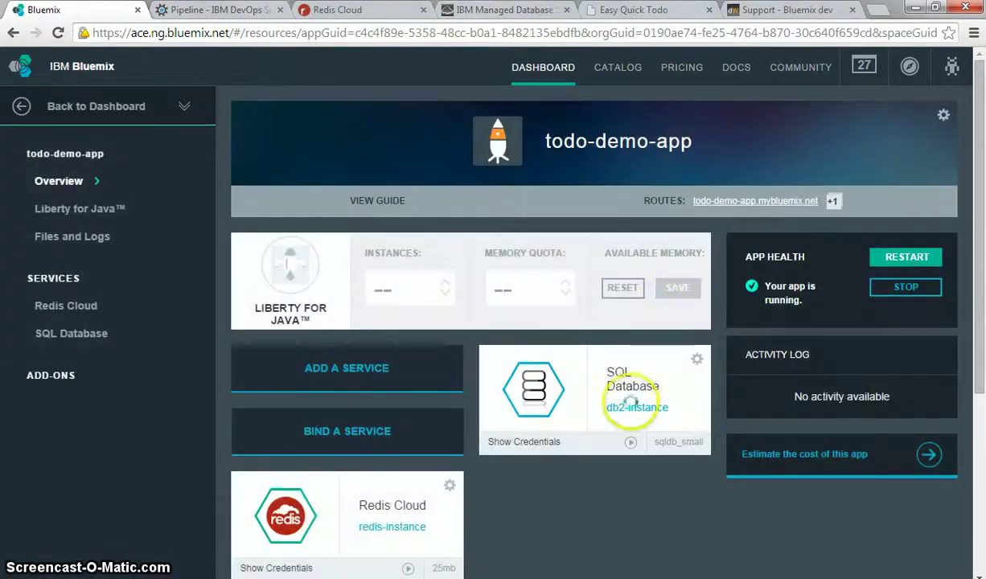
Show the SQL Database service's instantiating credentials and check the service name in them.
left_click_drag(979, 394, 980, 443)
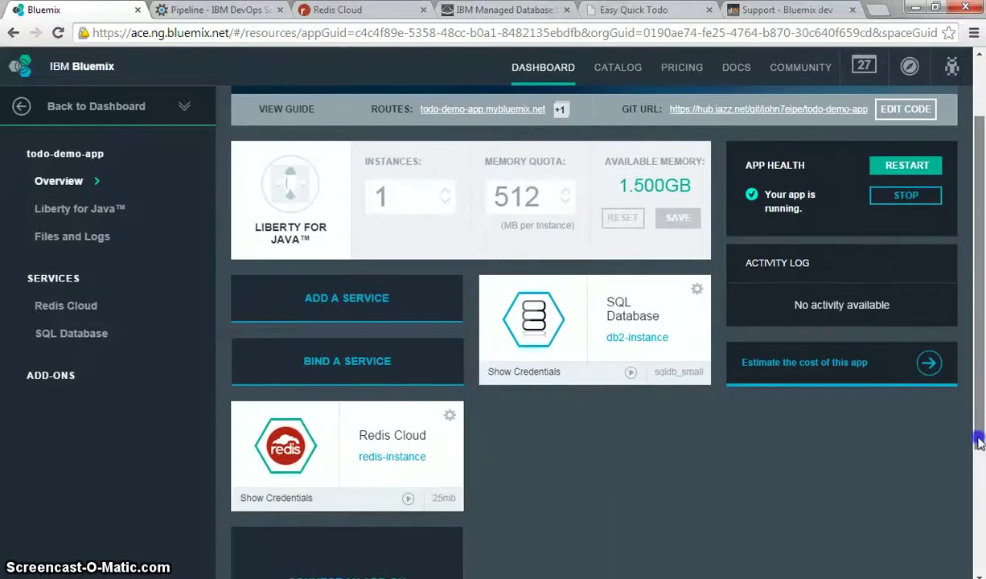
left_click(631, 373)
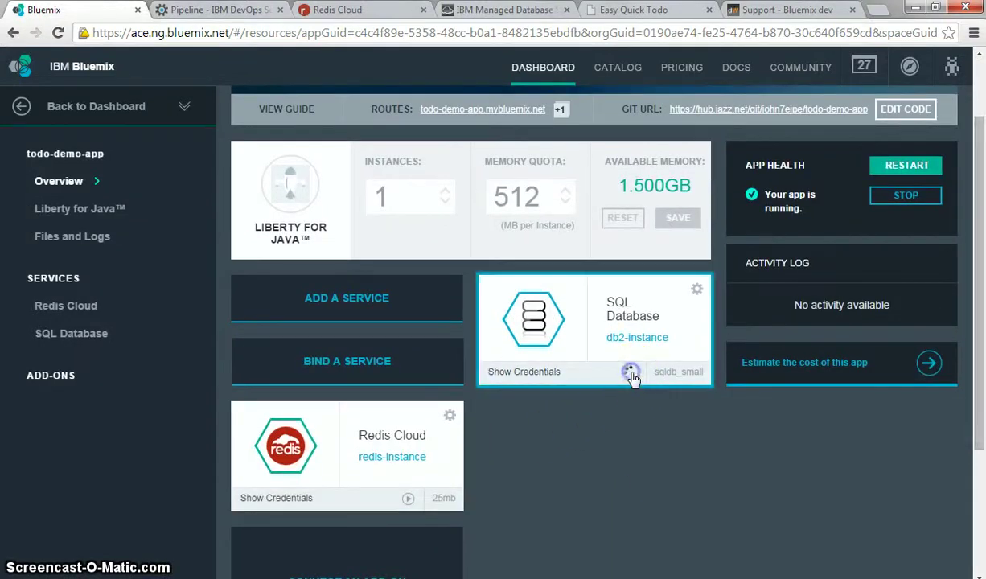
scroll(634, 380, "down", 2)
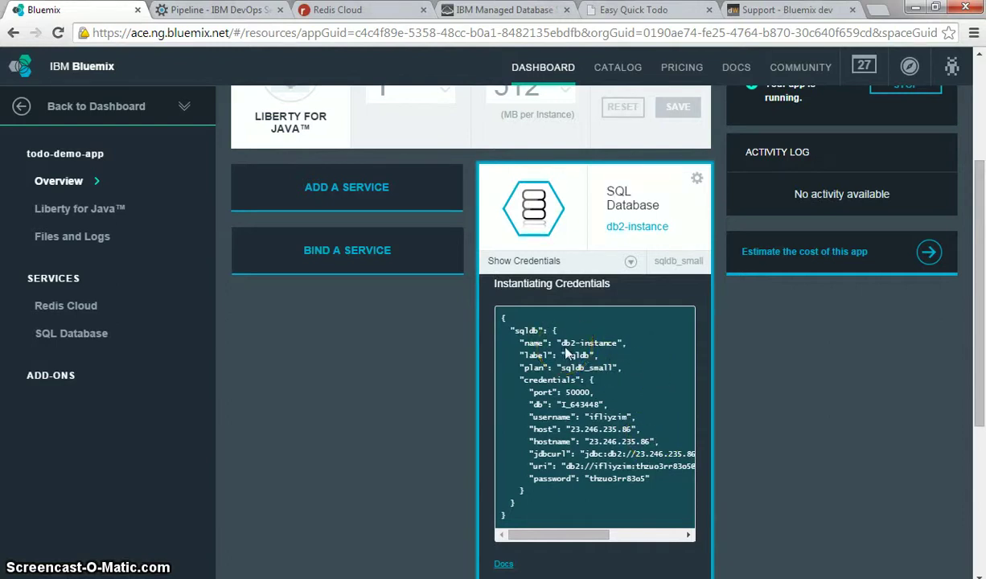
left_click(408, 487)
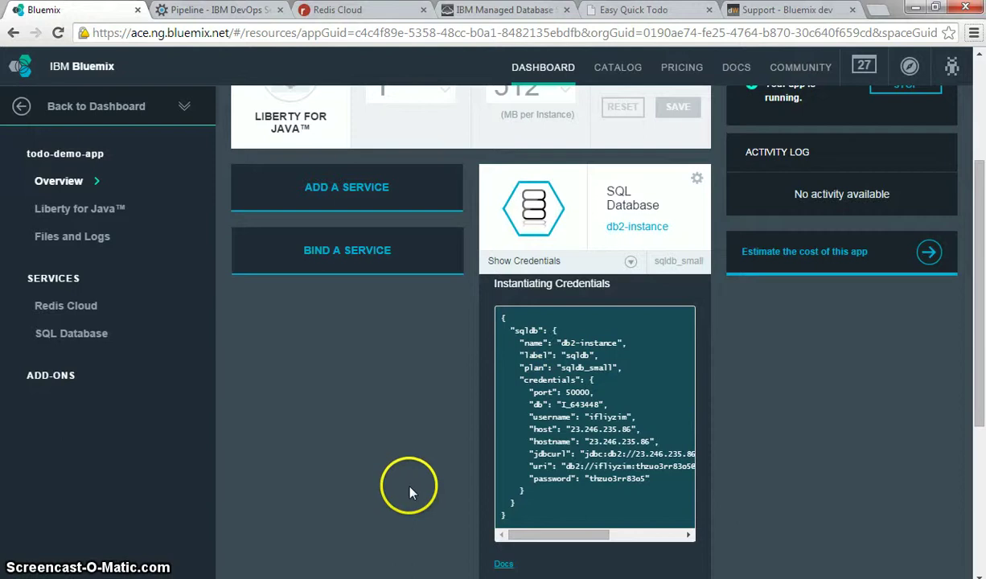
Switch to Eclipse, open ibm-web-bnd.xml from WebContent/WEB-INF and examine the resource-ref line for jdbc/db2-instance.
key("alt+Tab")
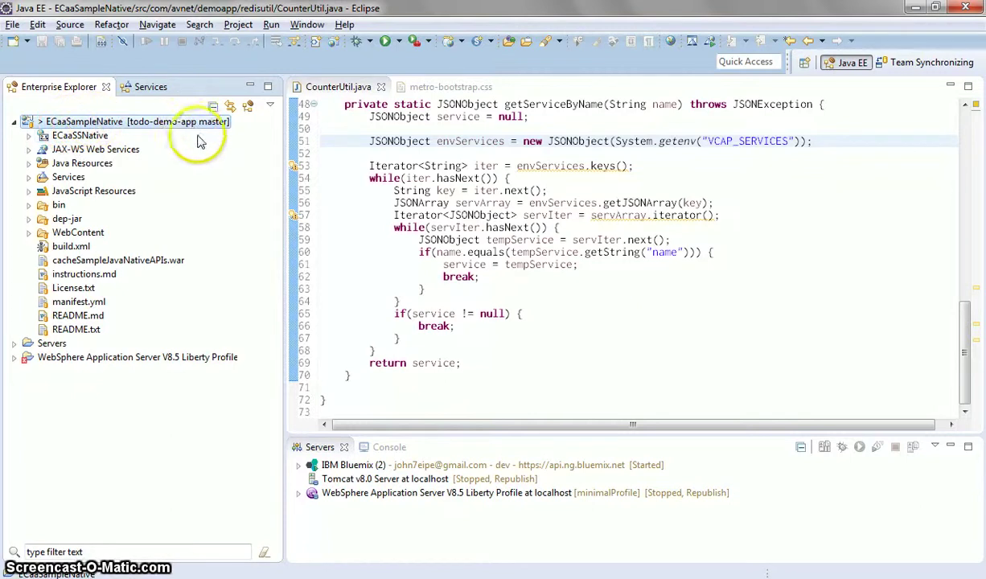
left_click(30, 233)
left_click(43, 246)
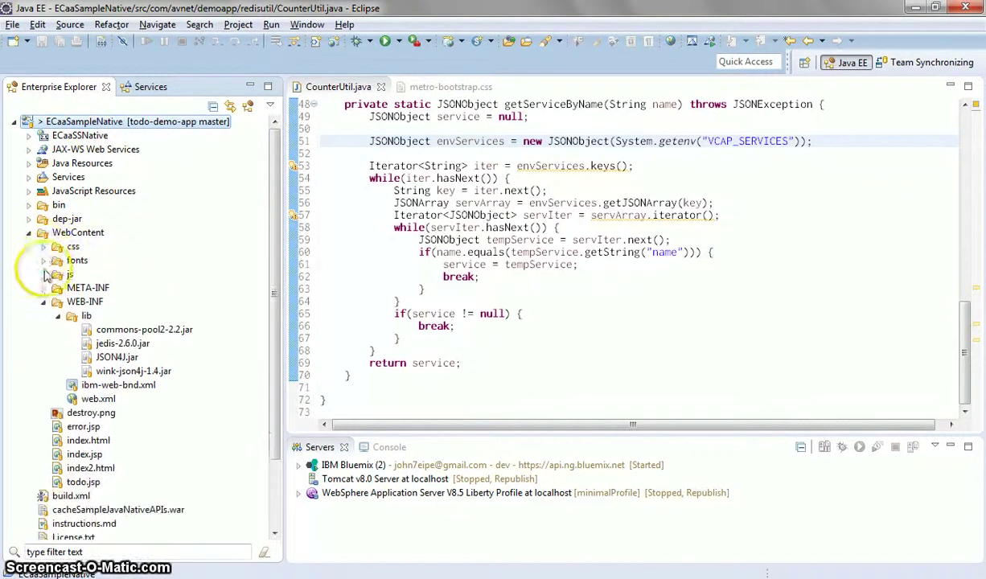
left_click(57, 316)
double_click(105, 330)
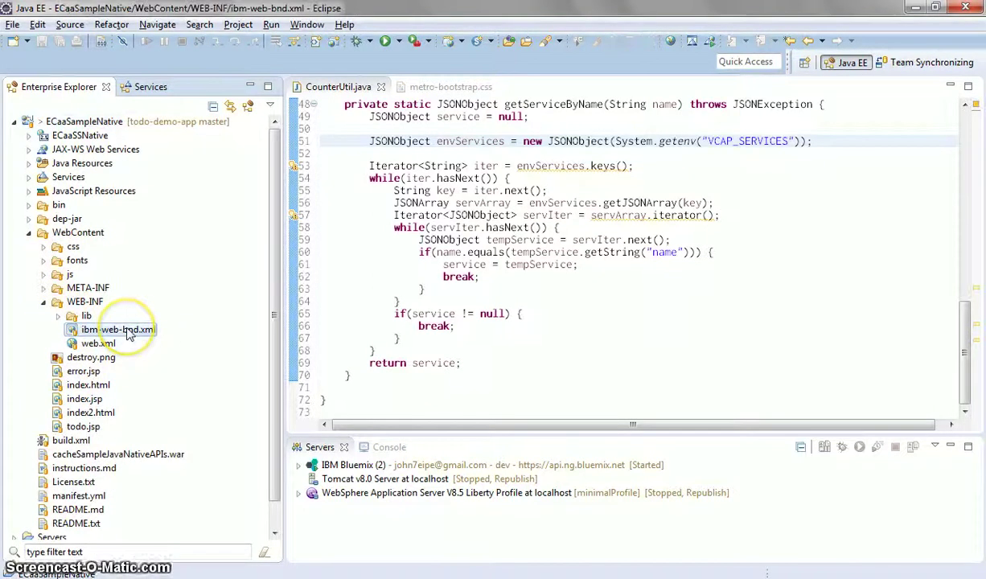
left_click(823, 203)
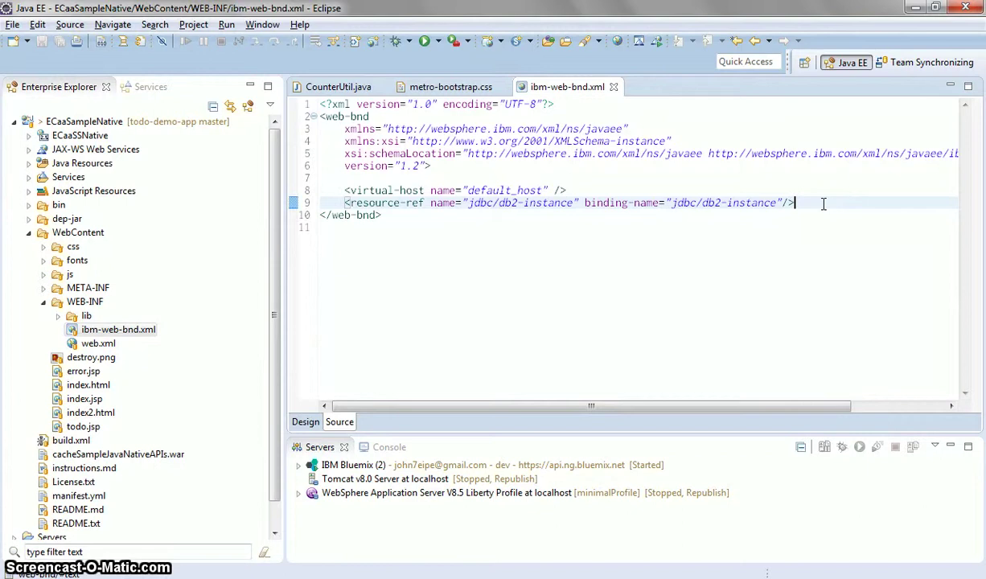
key("alt+p")
left_click(792, 217)
left_click(796, 207)
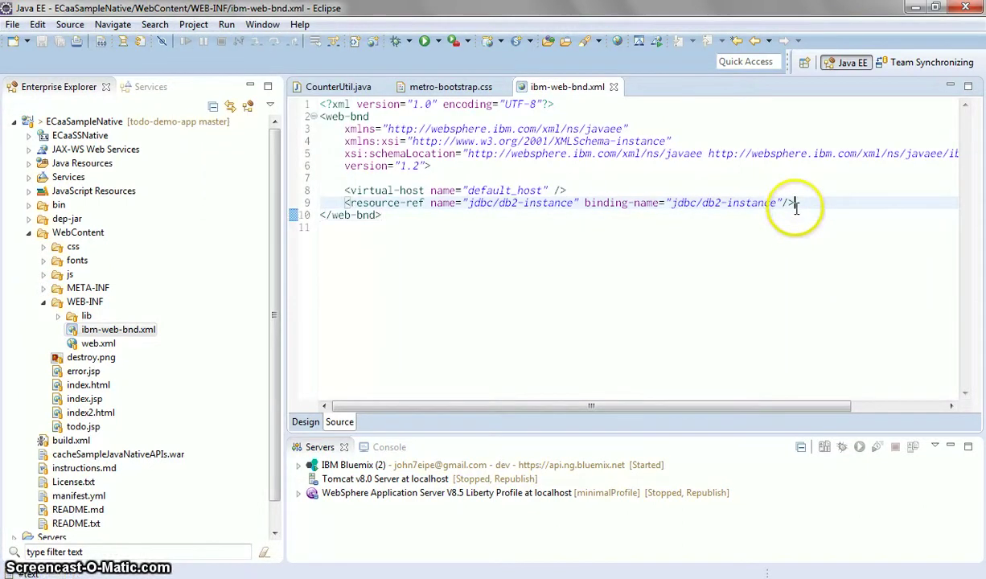
Switch back to Bluemix, collapse the SQL Database credentials and show those of the Redis Cloud service.
key("alt+Tab")
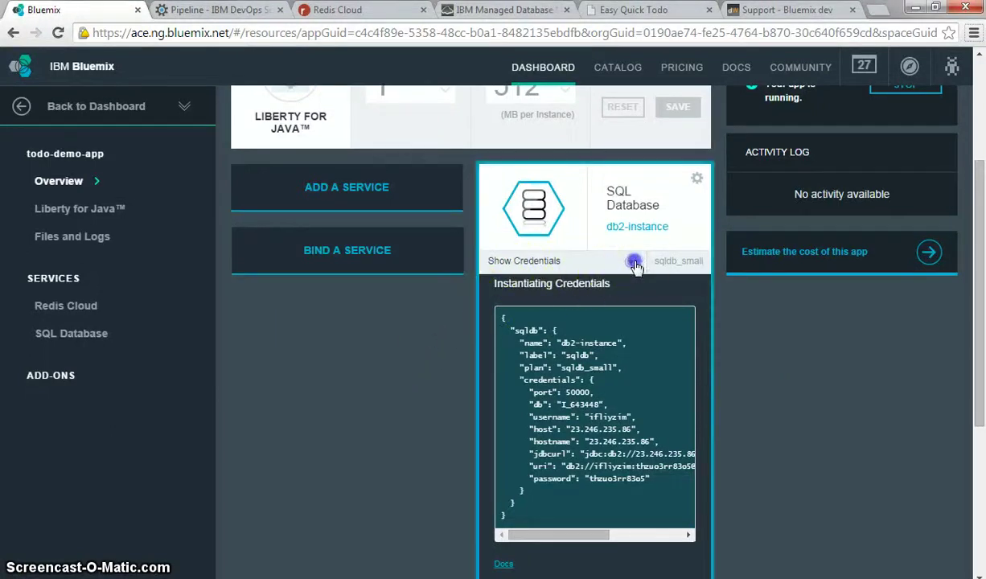
left_click(634, 263)
left_click(408, 389)
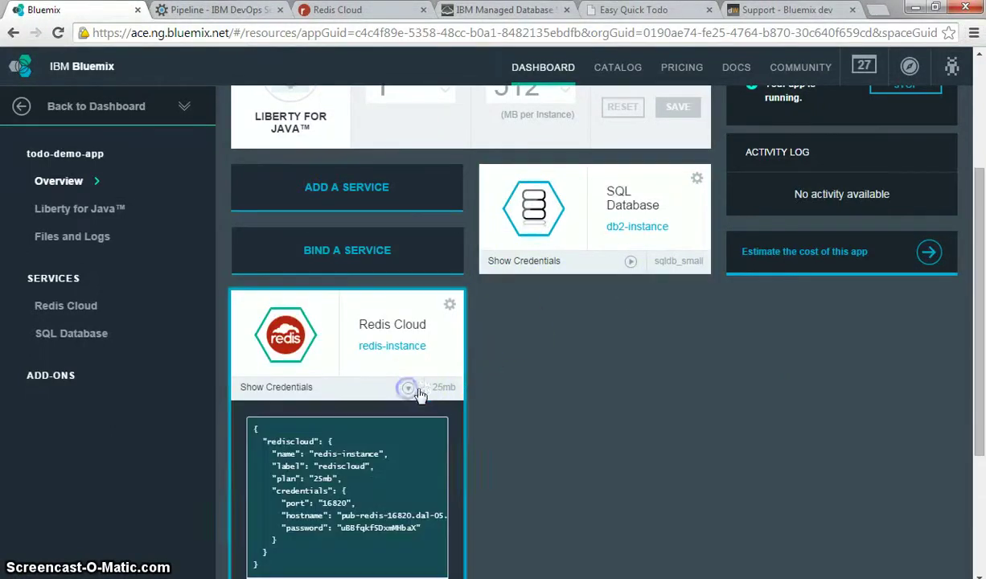
scroll(563, 386, "down", 1)
left_click_drag(978, 396, 981, 453)
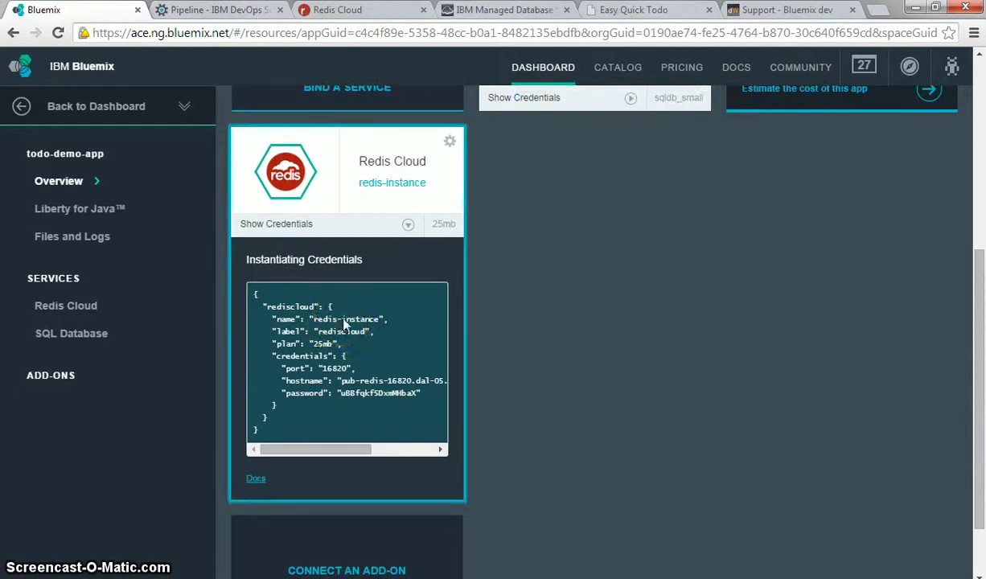
Switch to Eclipse and bring up CounterUtil.java to view the code that reads VCAP_SERVICES.
key("alt+Tab")
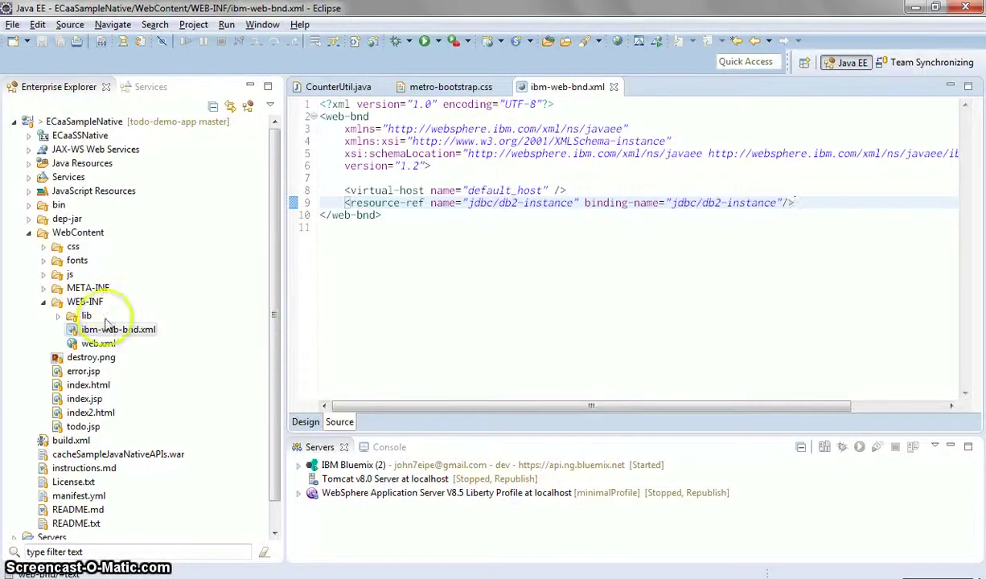
left_click(334, 87)
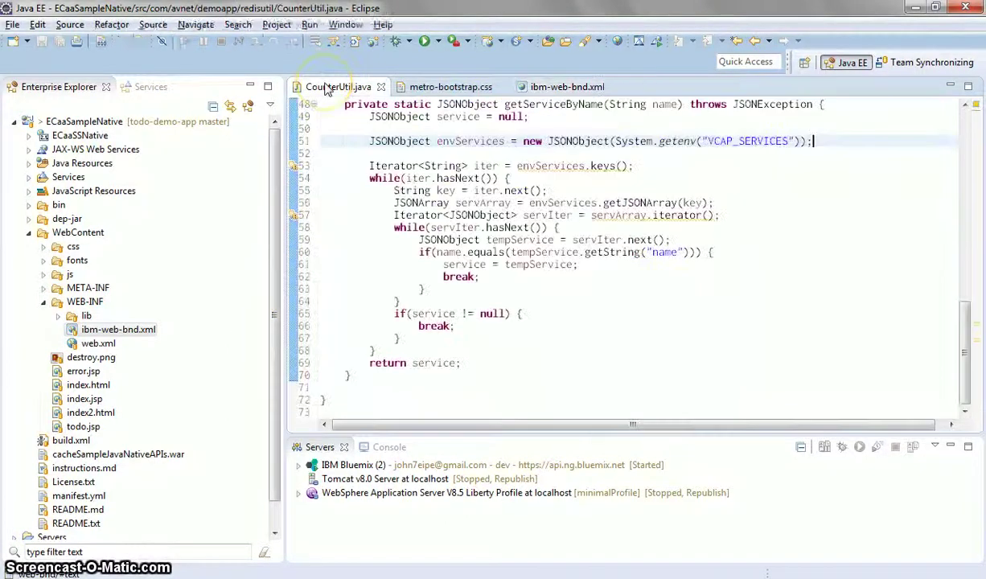
Examine the VCAP_SERVICES lookup in getServiceByName and the redis-instance service name passed to it in getJedis.
scroll(968, 295, "up", 3)
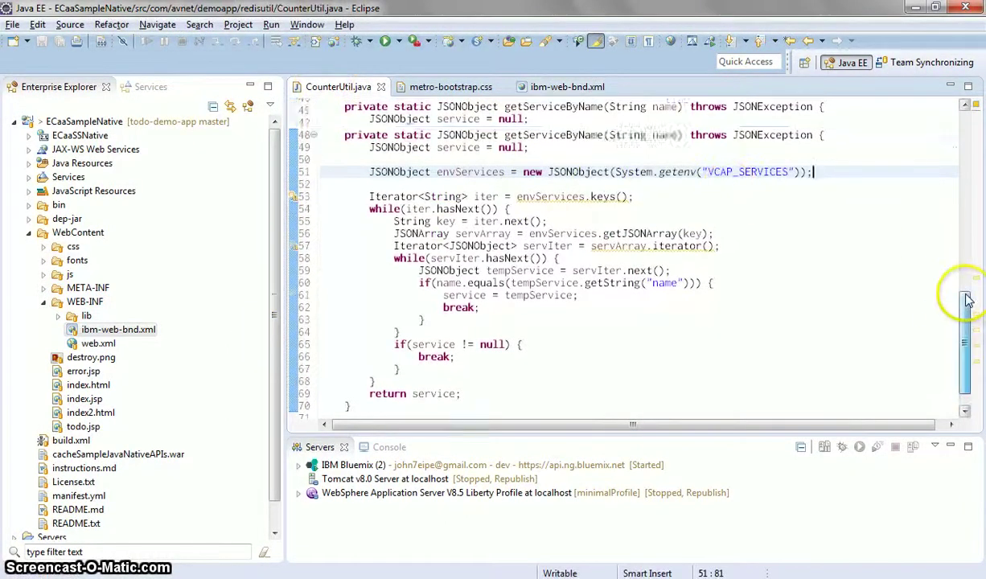
left_click(614, 239)
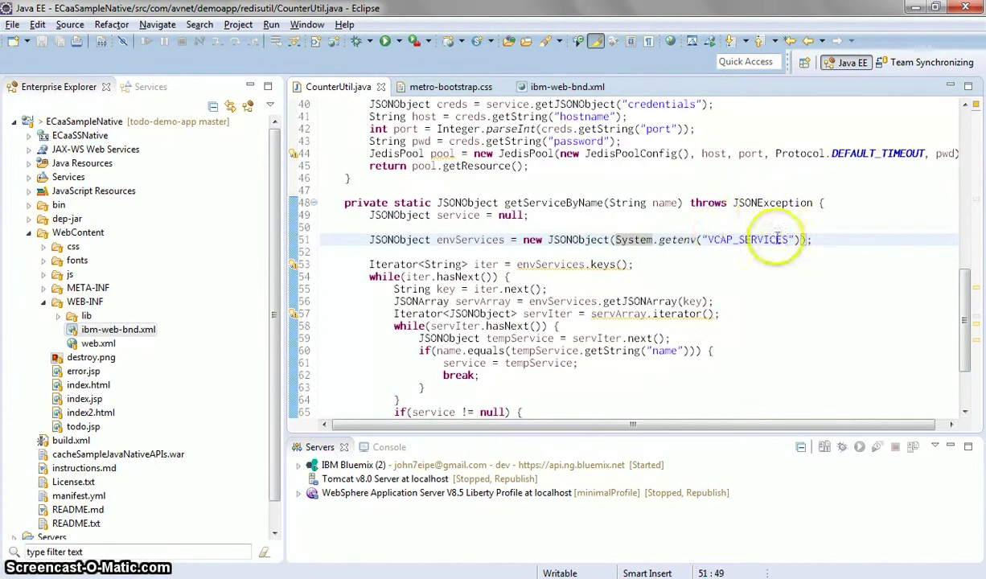
scroll(748, 266, "down", 1)
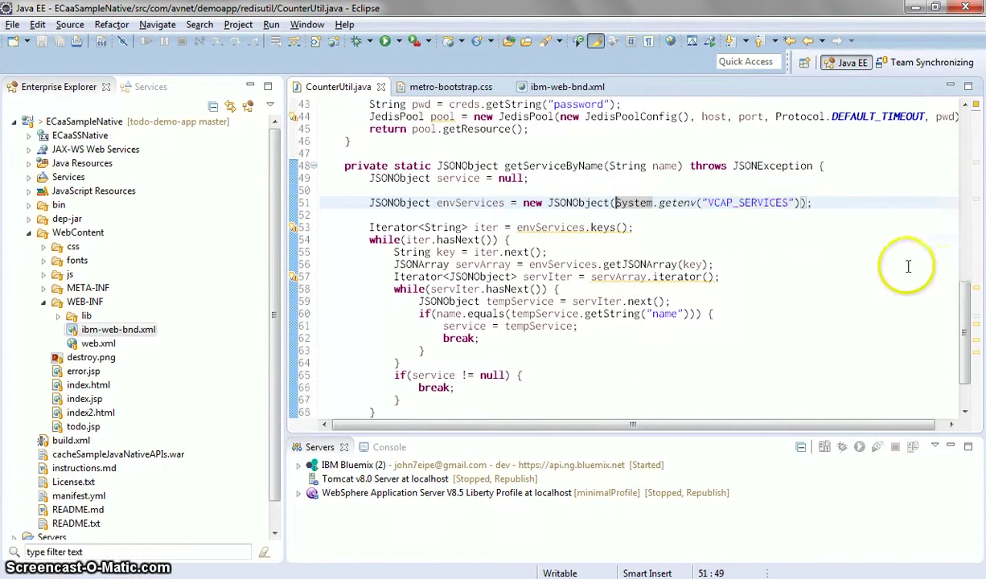
left_click_drag(966, 308, 957, 239)
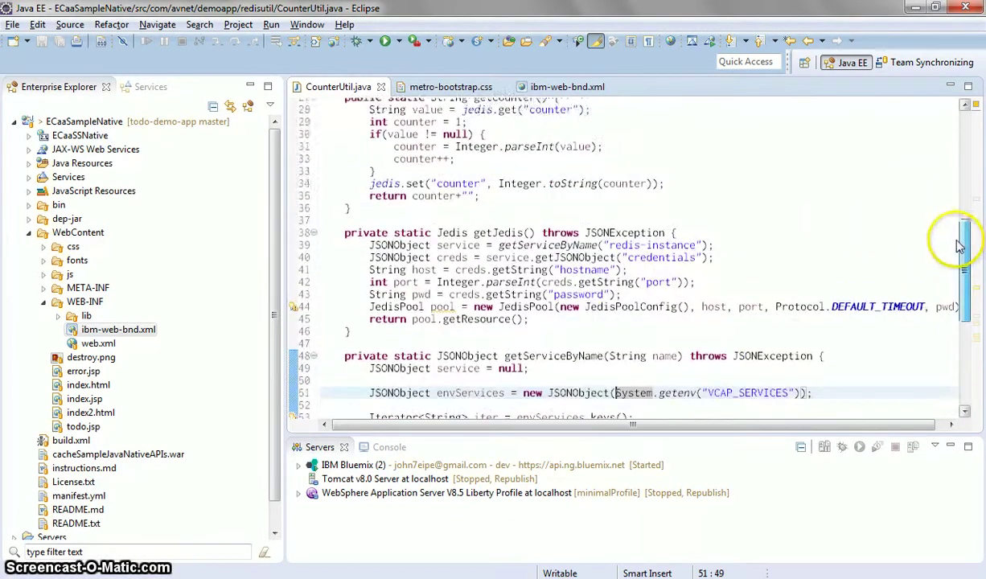
double_click(611, 245)
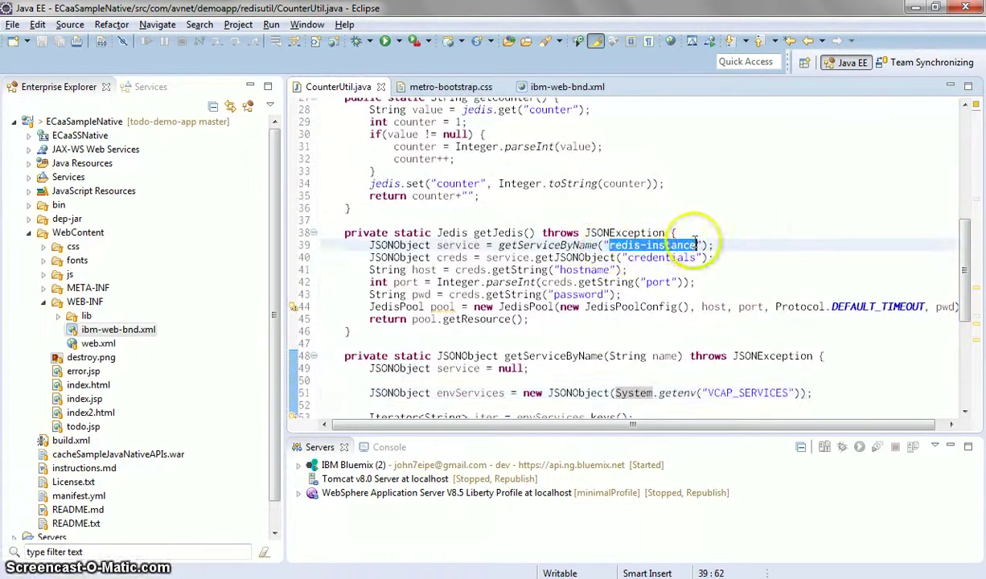
Switch to Chrome and view the Easy Quick Todo welcome page with its vertical side label.
key("alt+Tab")
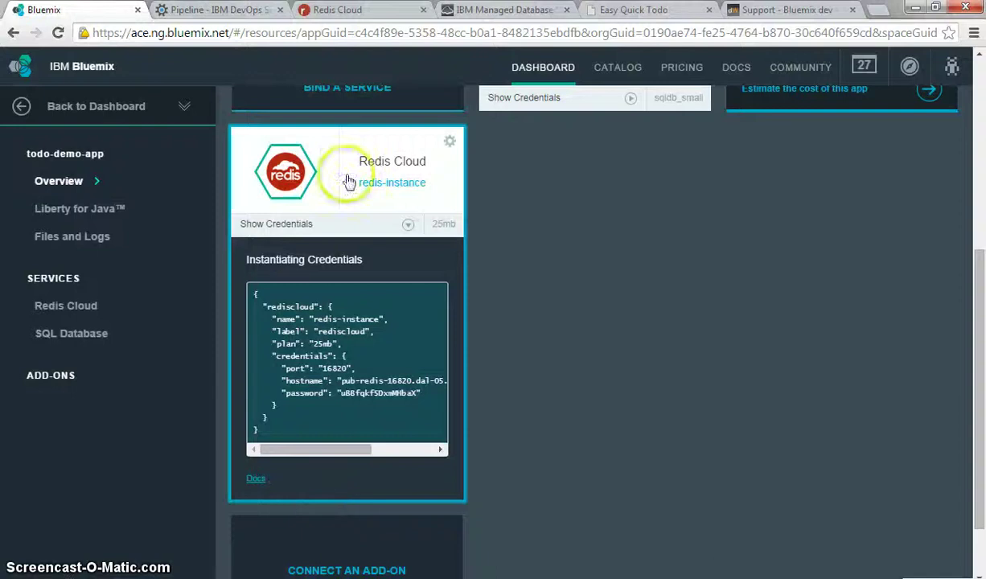
left_click(636, 10)
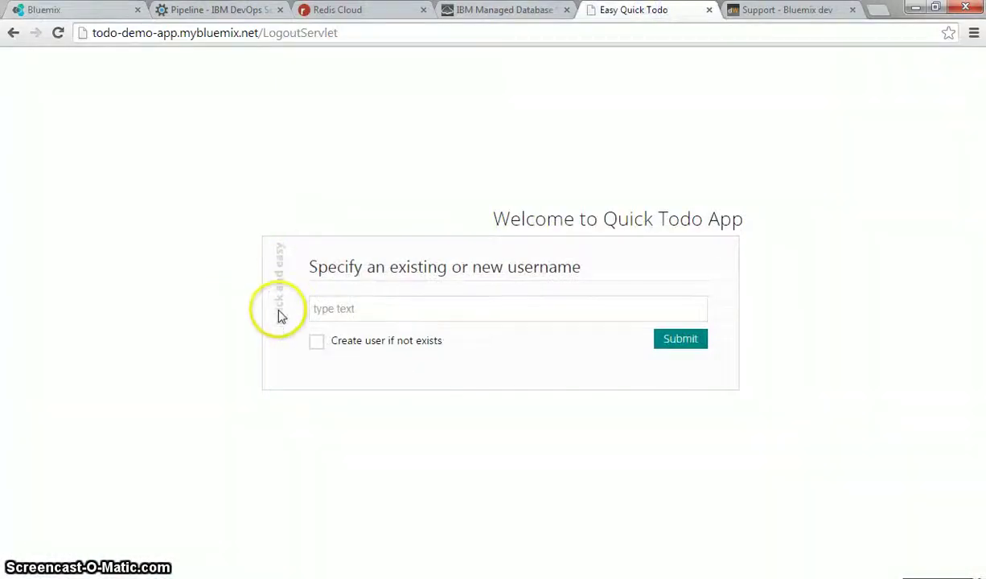
Switch to Eclipse, set the content of .metro .example:before in metro-bootstrap.css to "have fun!!!" and save the file.
key("alt+Tab")
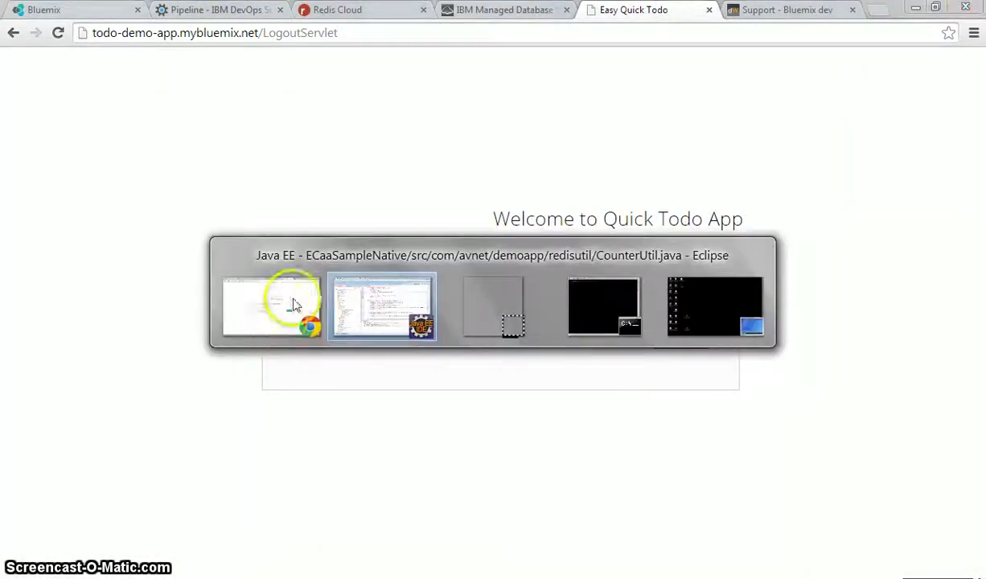
scroll(953, 209, "up", 9)
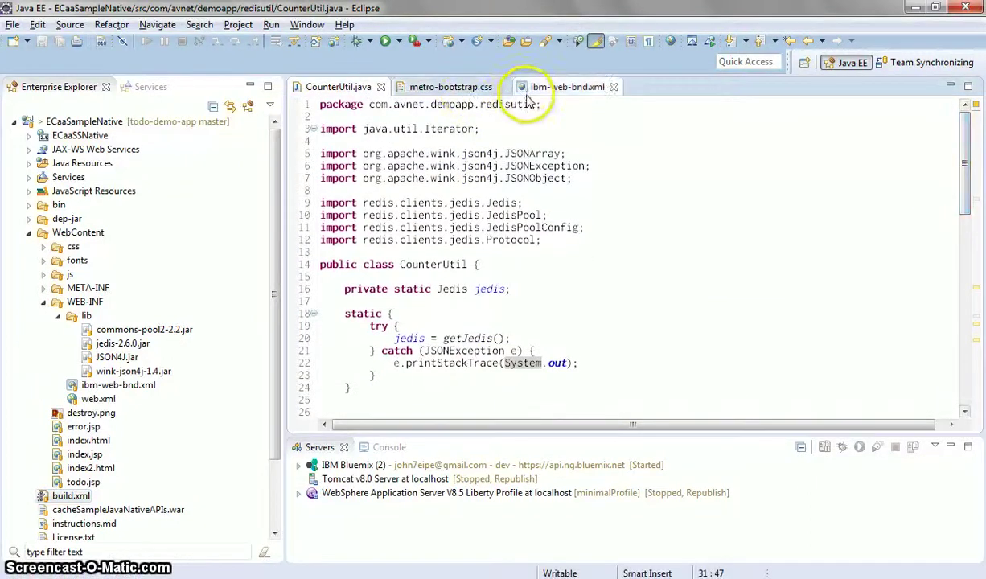
left_click(481, 88)
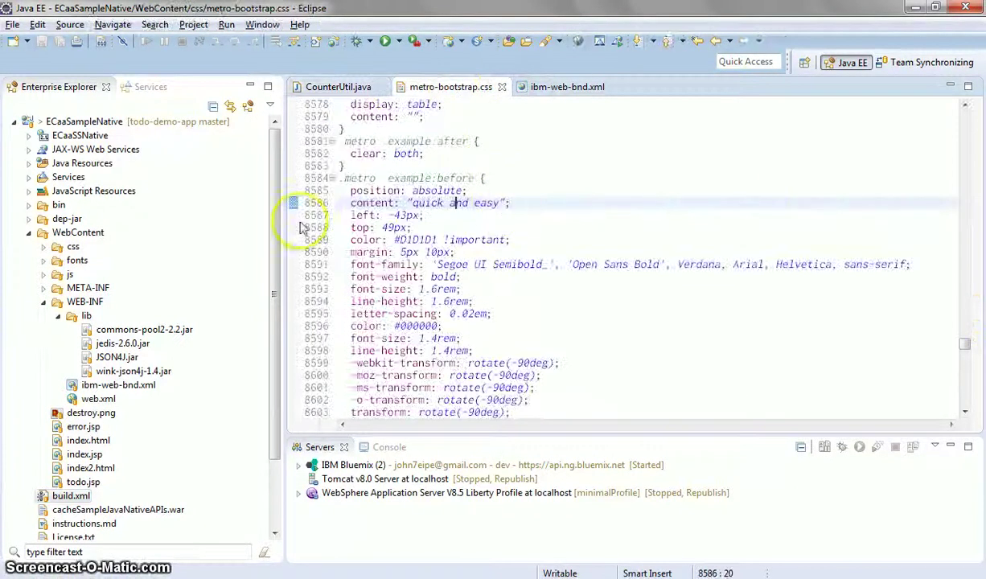
left_click_drag(412, 203, 499, 202)
type("have")
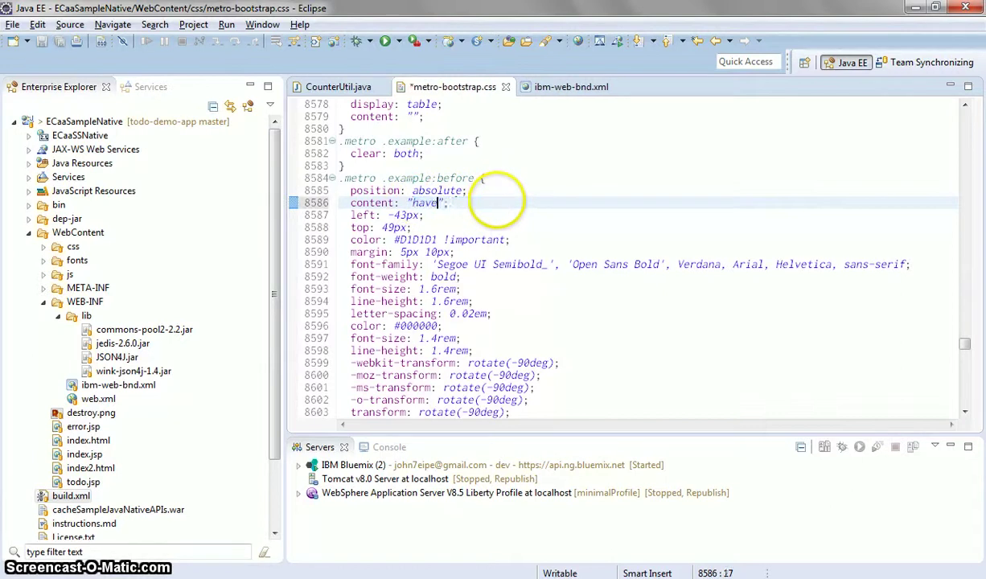
type(" fun!!!")
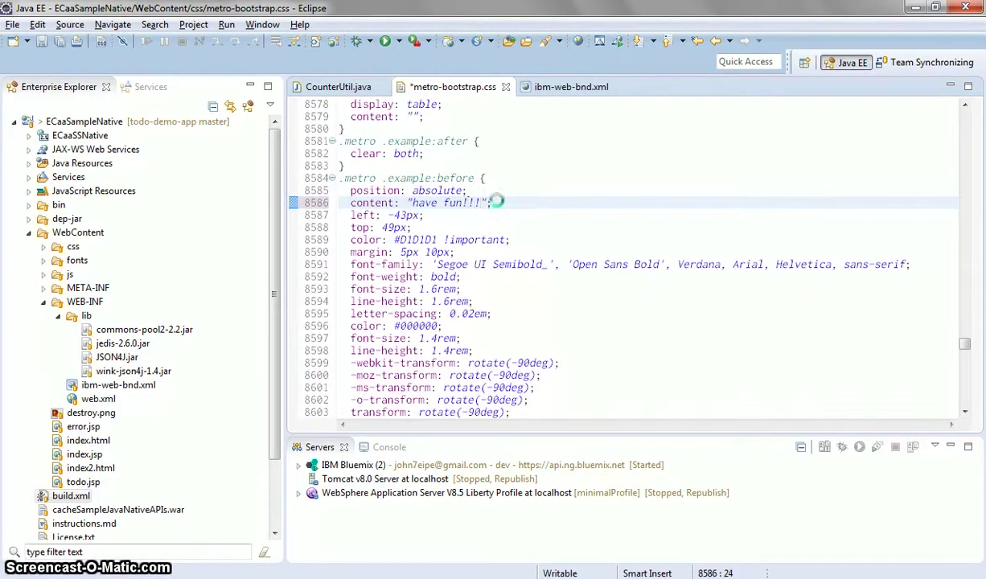
key("ctrl+s")
In the Team Synchronizing perspective, commit and push metro-bootstrap.css with the commit message "UI fix".
left_click(965, 69)
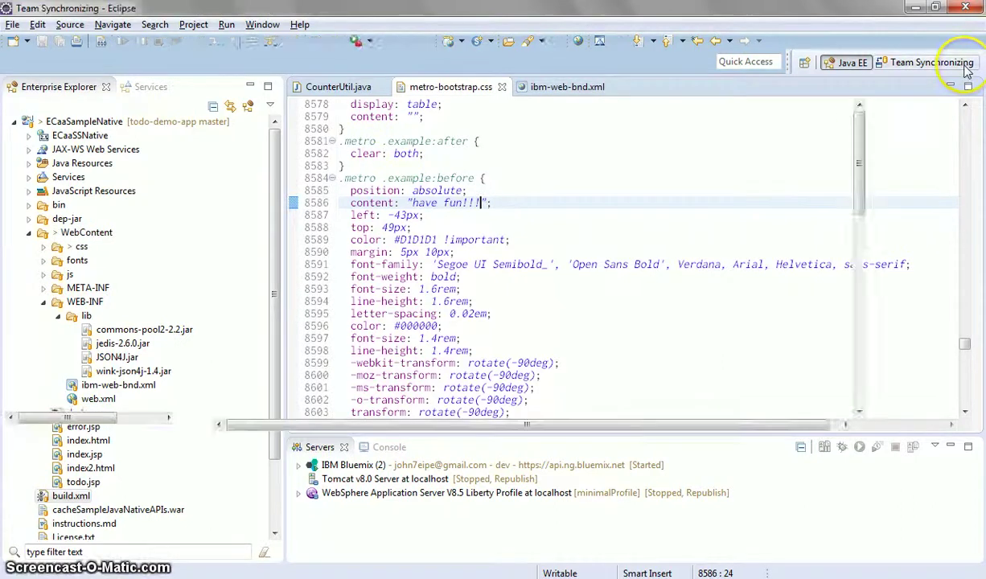
left_click(35, 152)
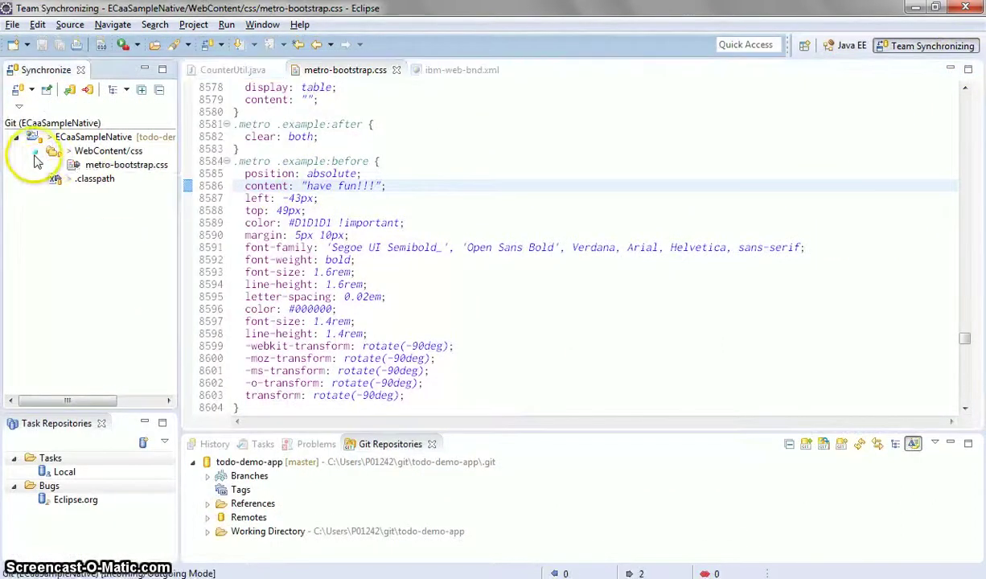
right_click(84, 165)
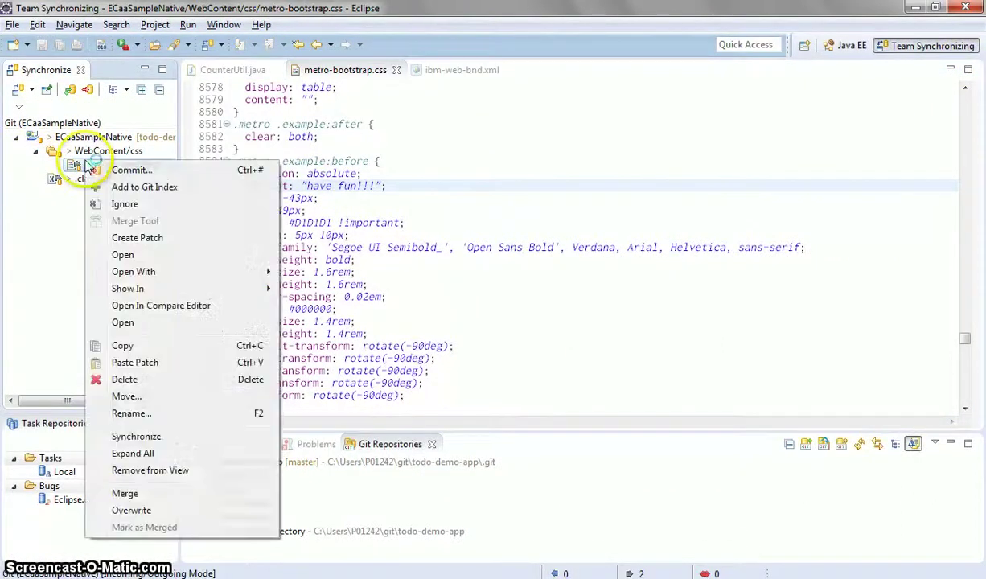
left_click(94, 171)
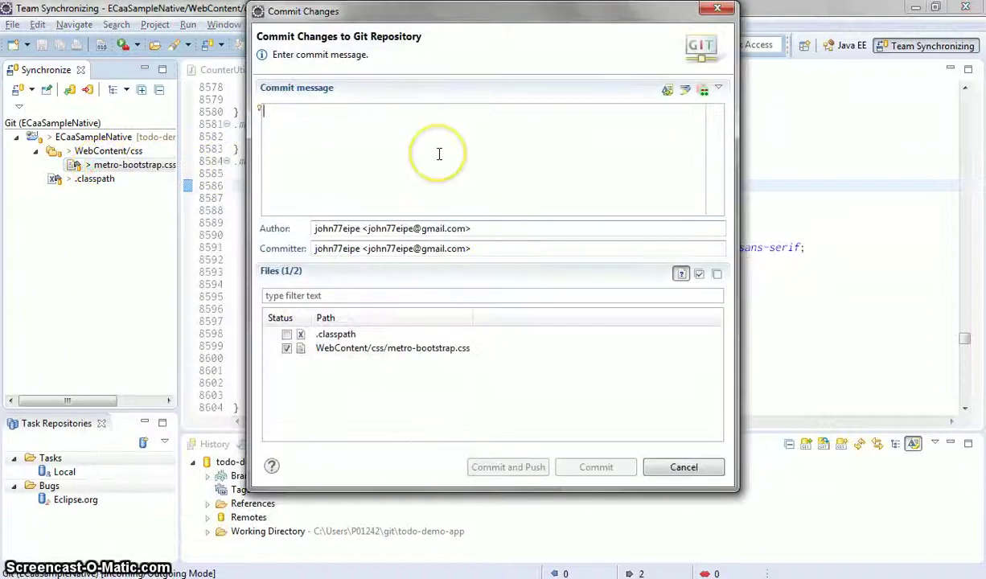
type("UI fix")
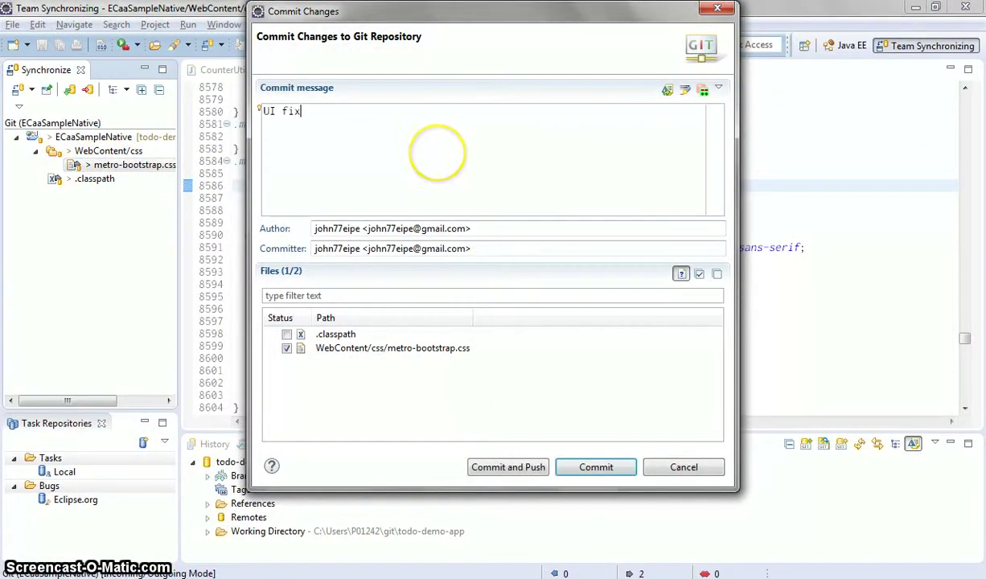
left_click(510, 467)
left_click(511, 459)
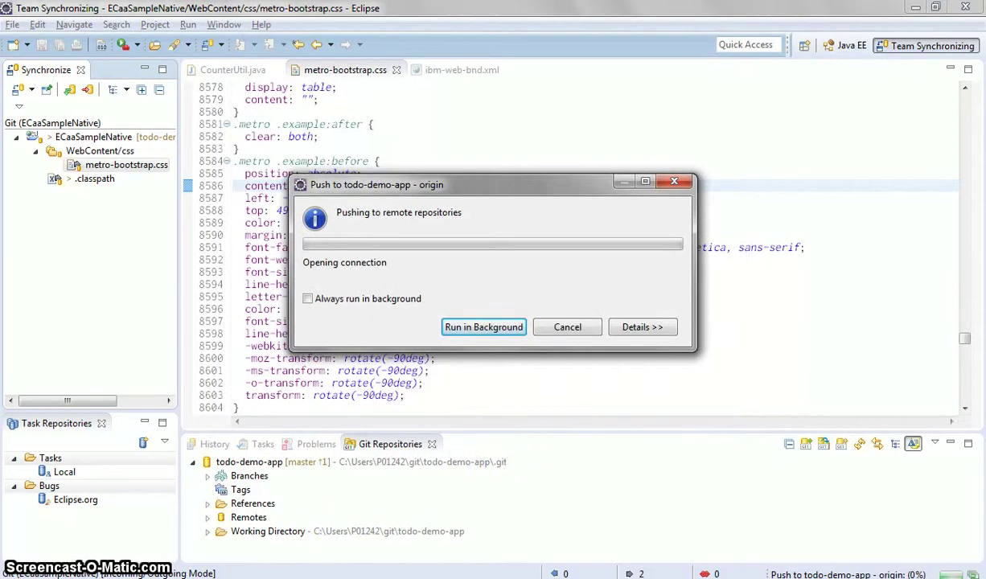
Switch to the Command Prompt, run cf logs todo-demo-app, then return to Eclipse and dismiss the push results.
key("alt+Tab")
key("Return")
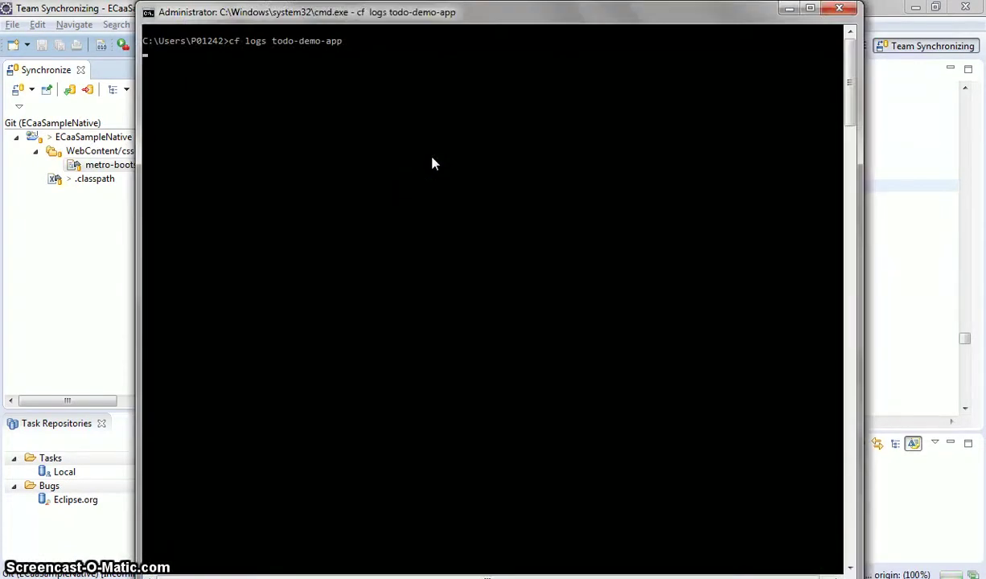
left_click(794, 14)
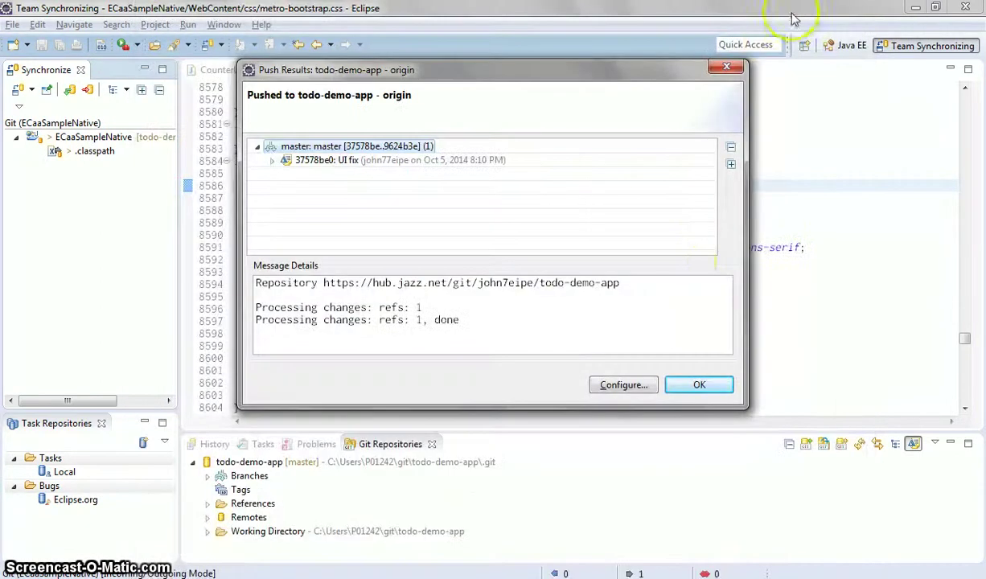
left_click(698, 378)
Switch to Chrome, bring up the IBM DevOps Services pipeline and reload it to check the build and deployment of todo-demo-app.
key("alt+Tab")
key("alt+Tab")
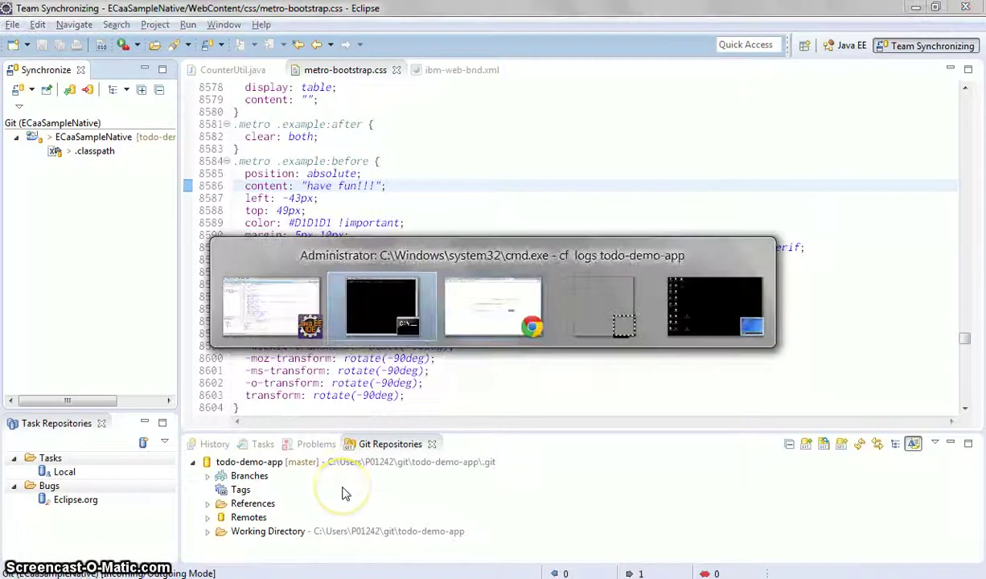
left_click(217, 10)
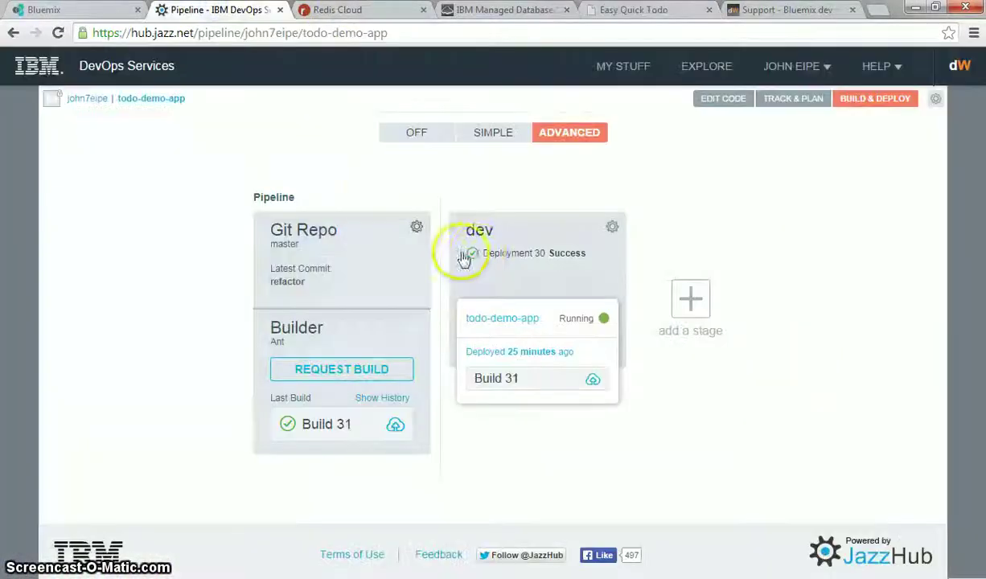
key("F5")
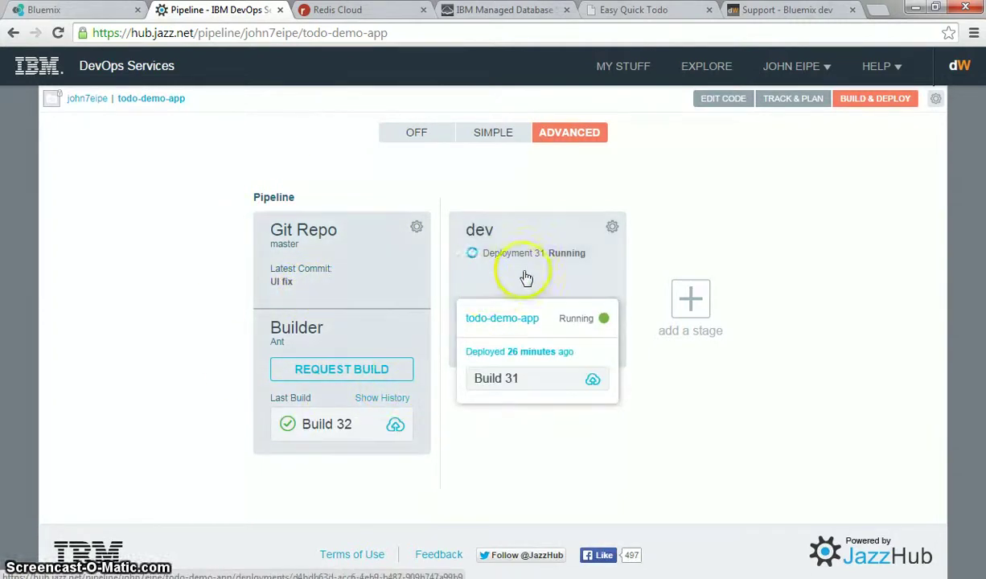
Switch to the Command Prompt to check the todo-demo-app log output, then dismiss its window.
key("alt+Tab")
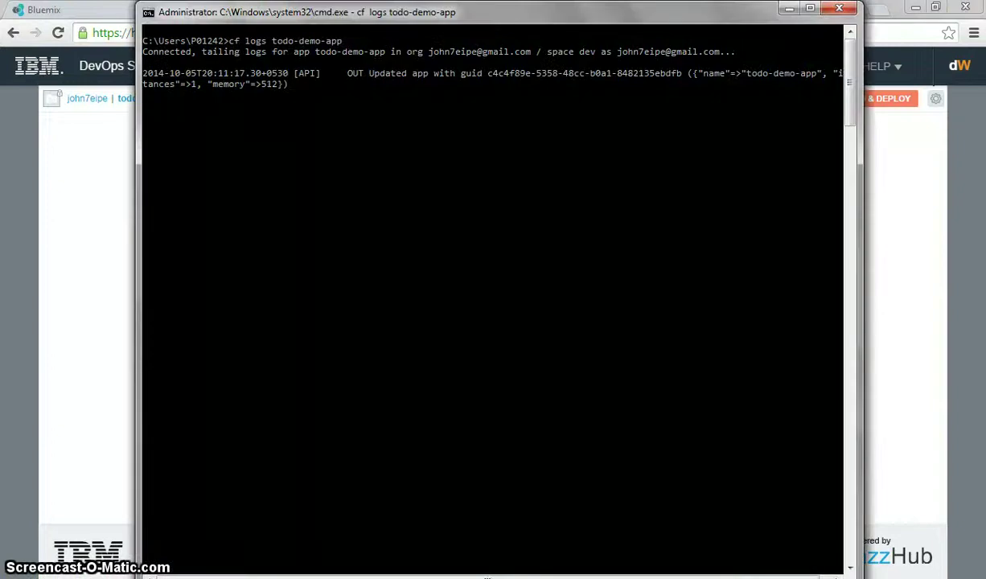
key("alt+F4")
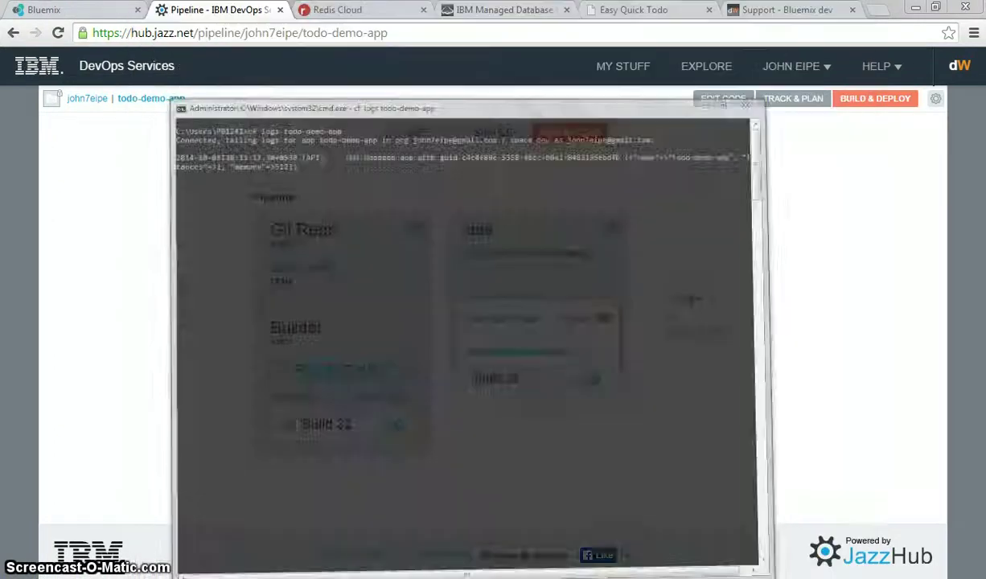
Load the todo app from its root address todo-demo-app.mybluemix.net, without LogoutServlet, to check the side label.
left_click(630, 12)
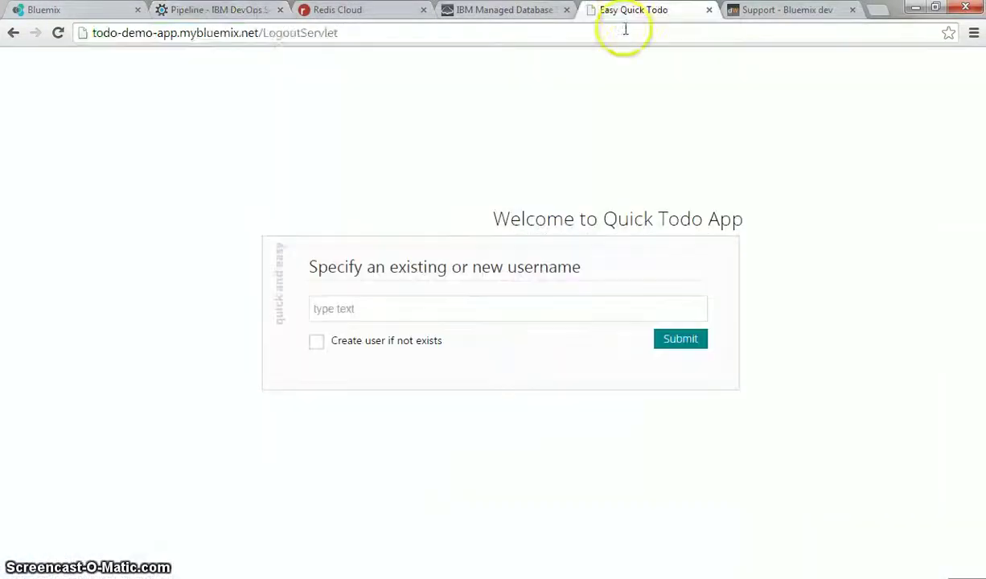
left_click(620, 34)
left_click(276, 33)
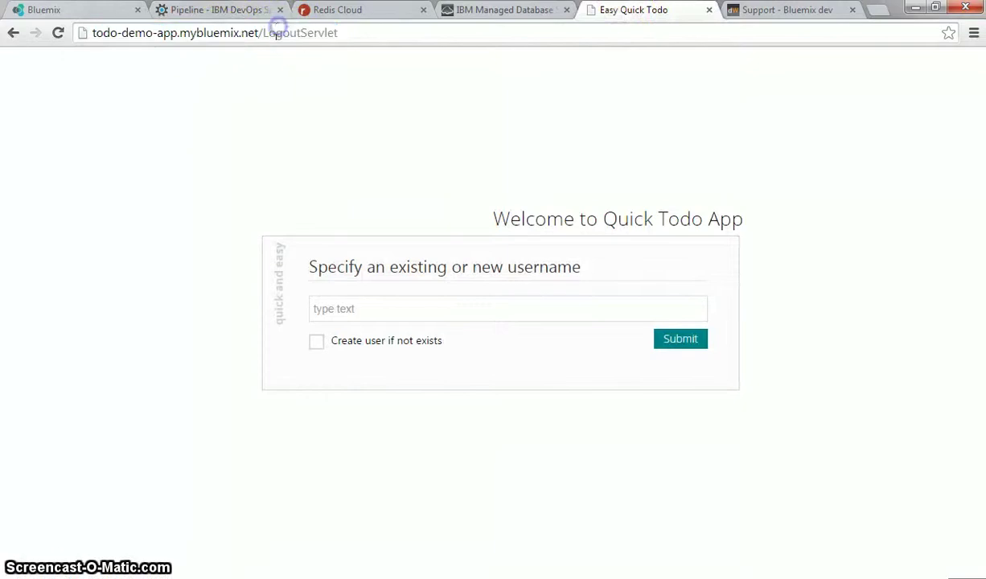
left_click_drag(306, 36, 436, 39)
key("BackSpace")
key("Return")
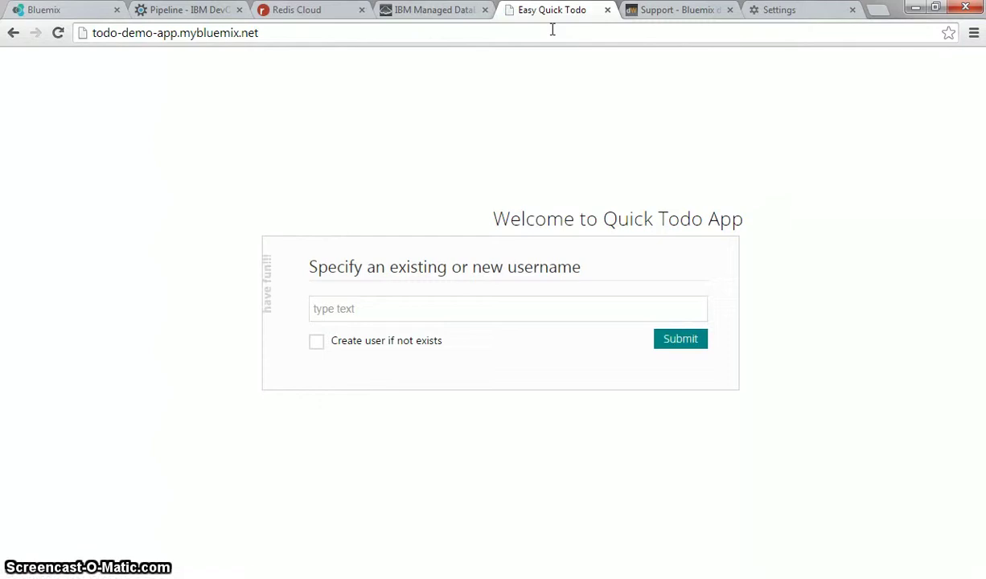
Switch to Eclipse's Java EE perspective, expand the IBM Bluemix server and view the actions available for todo-demo-app.
key("alt+Tab")
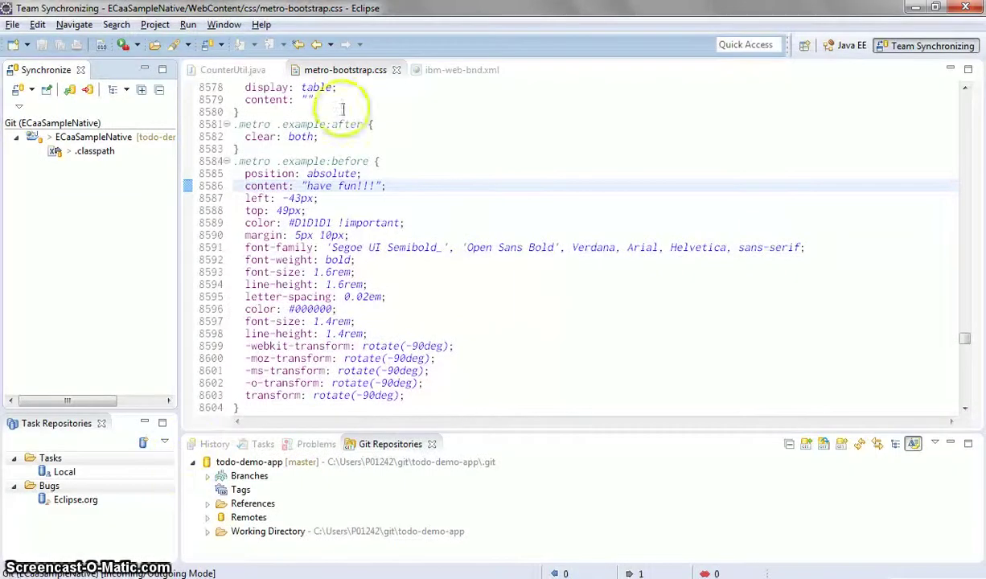
left_click(837, 49)
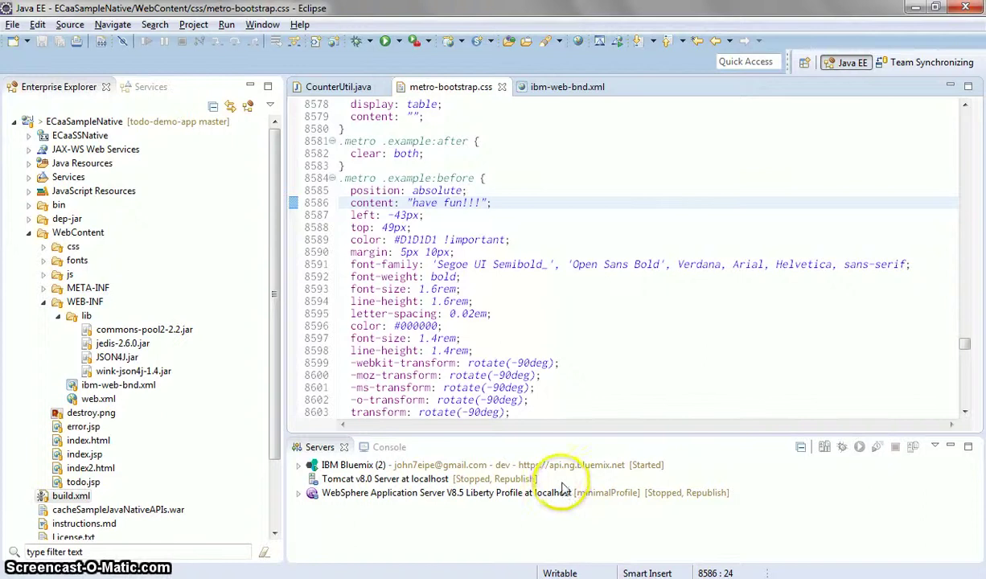
left_click(576, 472)
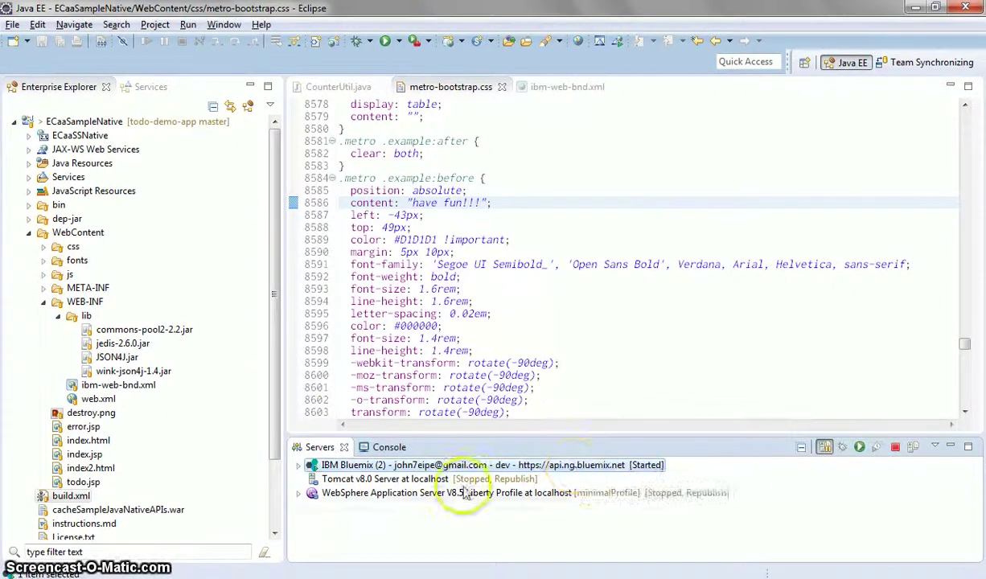
left_click(298, 466)
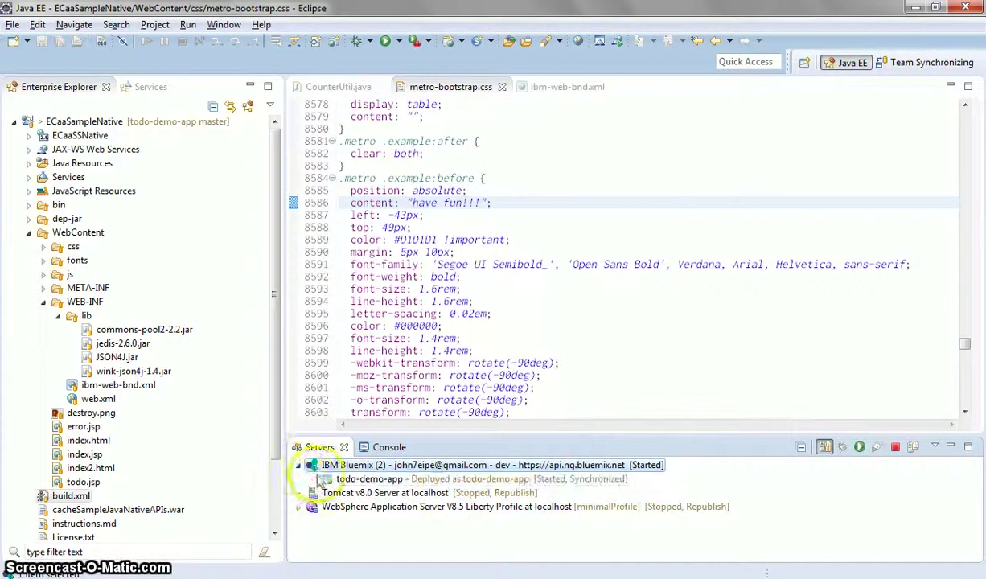
left_click(438, 480)
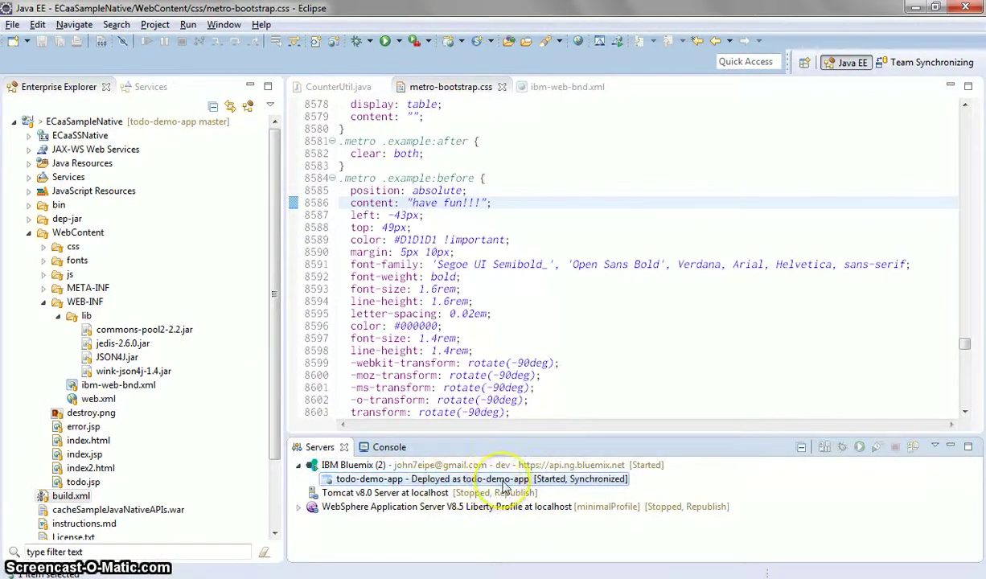
right_click(505, 488)
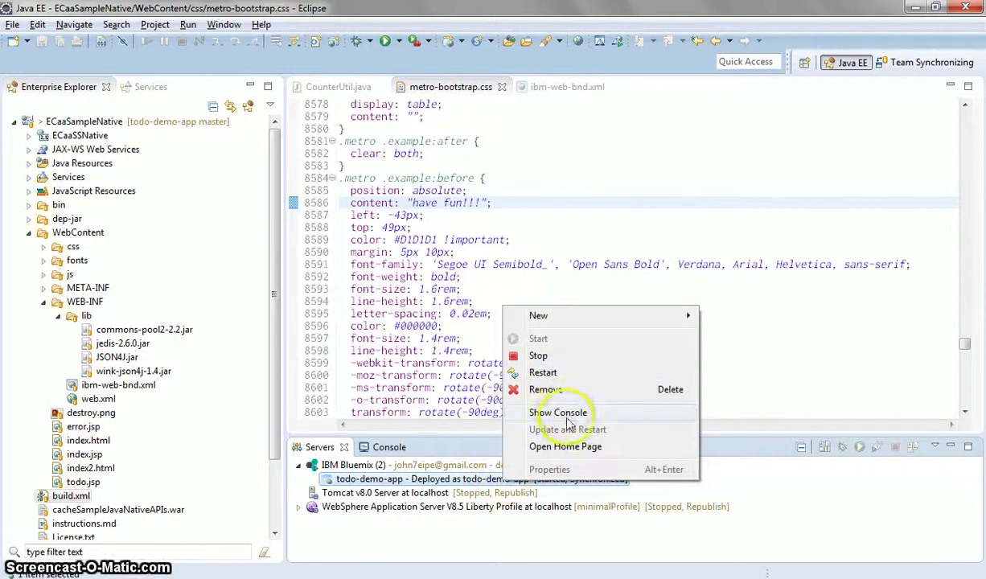
left_click(865, 374)
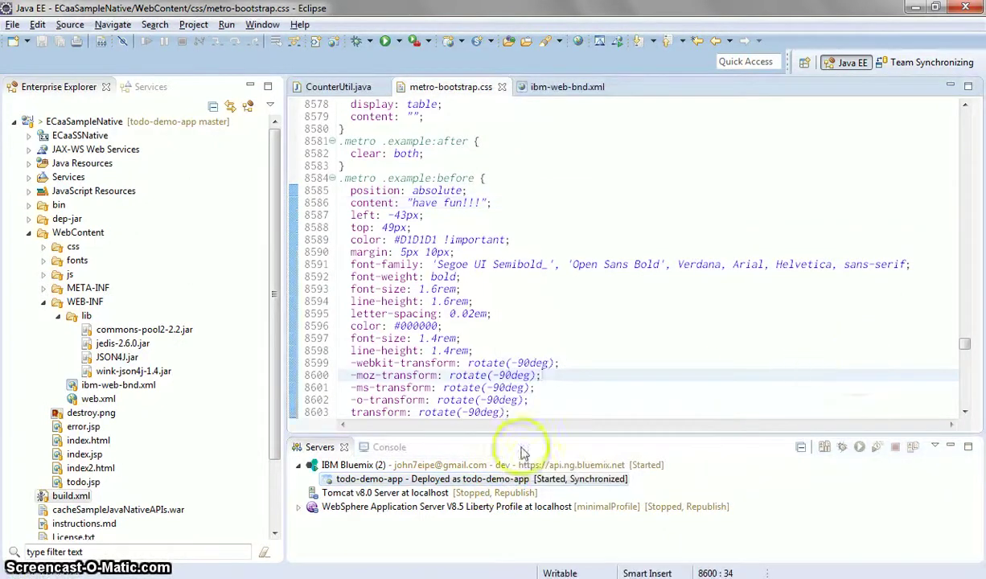